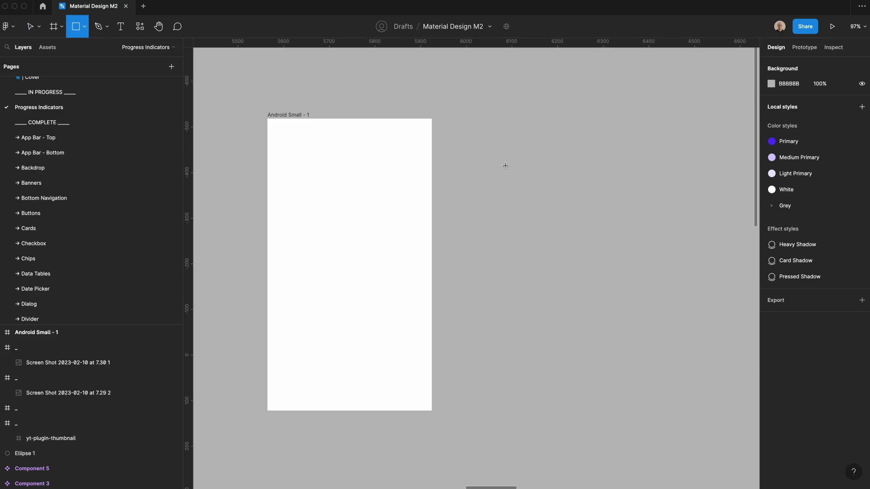
# - Draw a 360 × 4 rectangle beside the Android Small - 1 frame and fill it with the Light Primary color style
pyautogui.moveTo(505, 165); pyautogui.dragTo(606, 174)
pyautogui.click(786, 103)
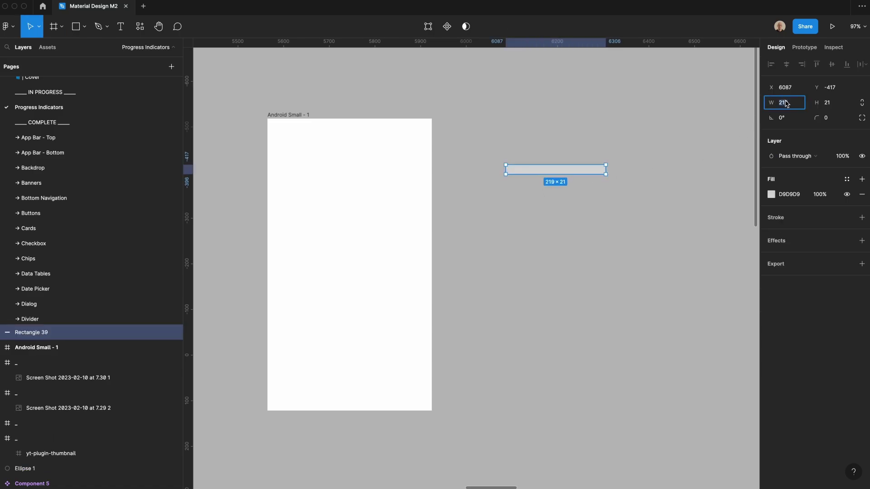
pyautogui.write('360')
pyautogui.press('Tab')
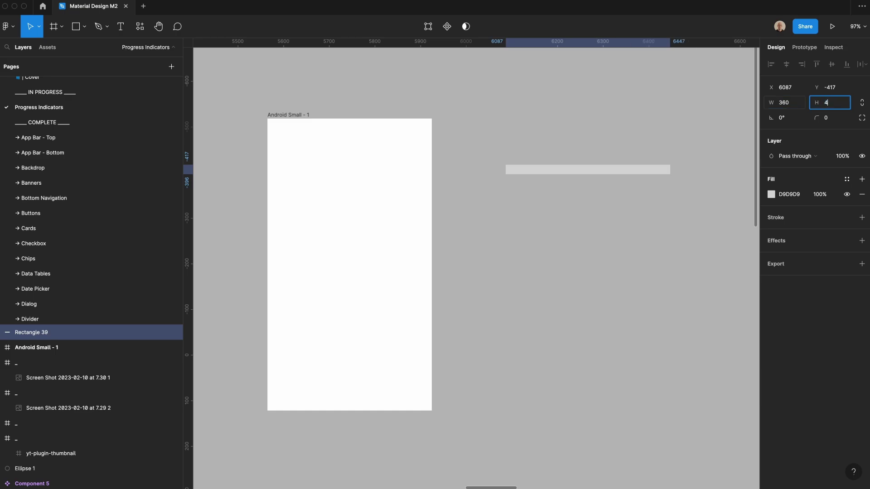
pyautogui.write('4')
pyautogui.press('Return')
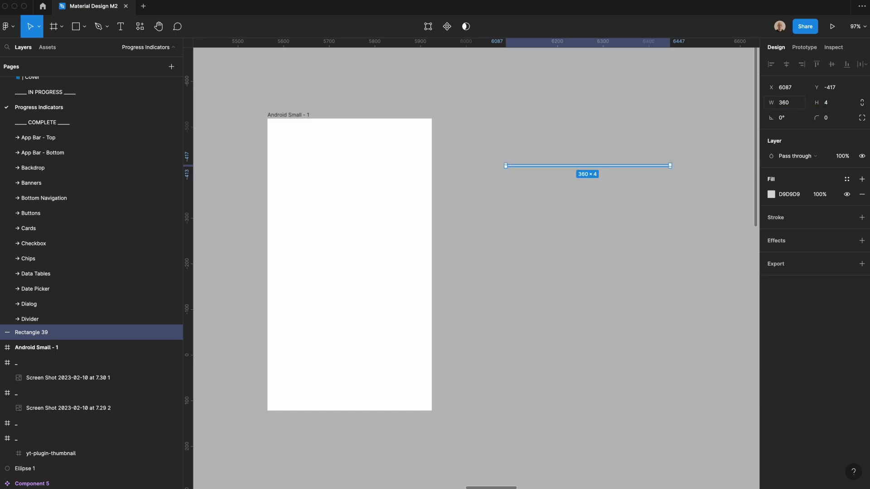
pyautogui.click(847, 179)
pyautogui.click(797, 267)
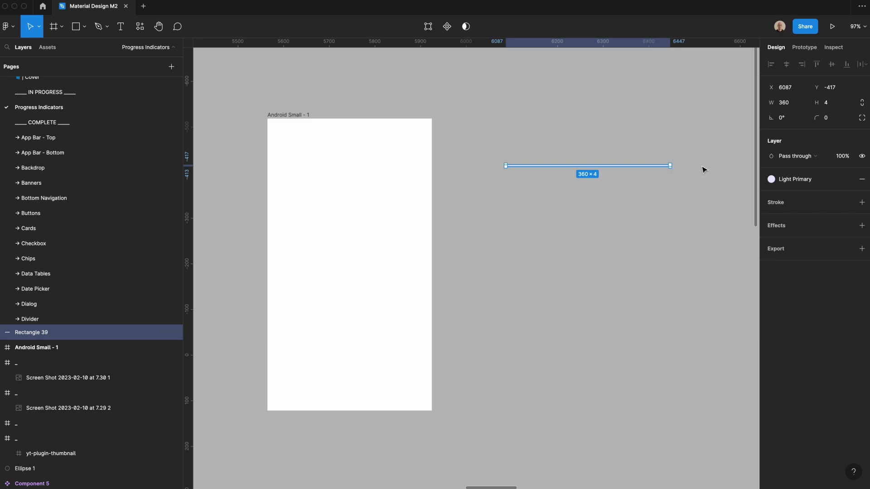
# - Duplicate the bar in place and apply the Primary color style to the copy
pyautogui.press('super+d')
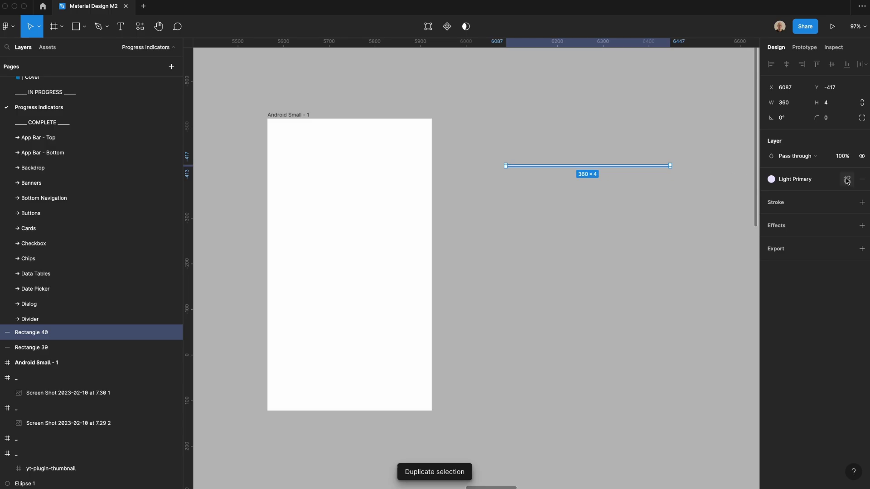
pyautogui.click(847, 179)
pyautogui.click(808, 237)
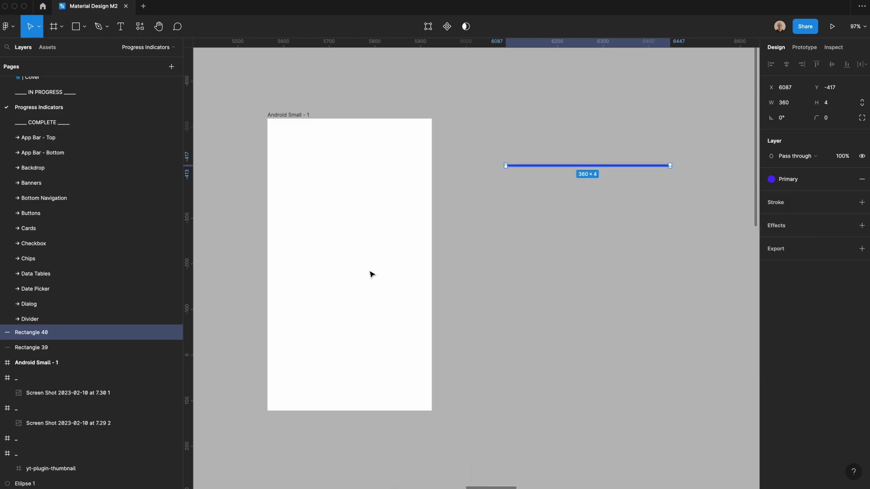
# - Rename the Primary-colored bar as loader and the Light Primary bar beneath it as background
pyautogui.doubleClick(40, 335)
pyautogui.write('loader')
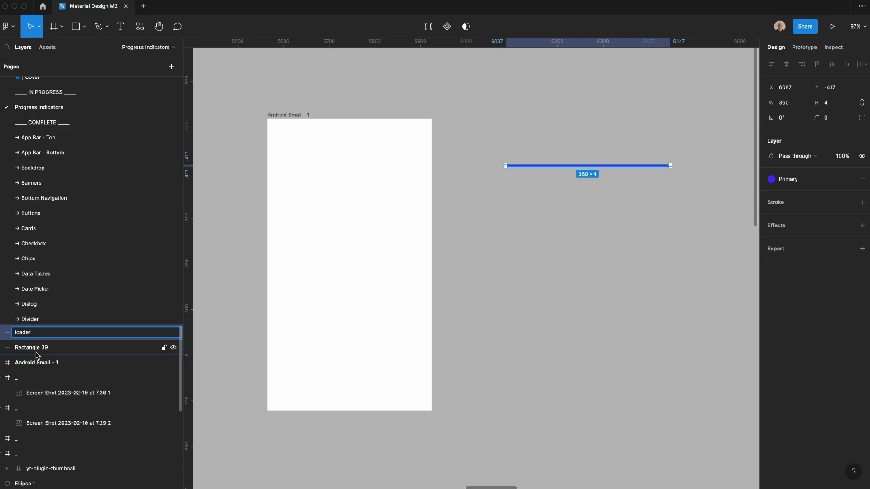
pyautogui.press('Tab')
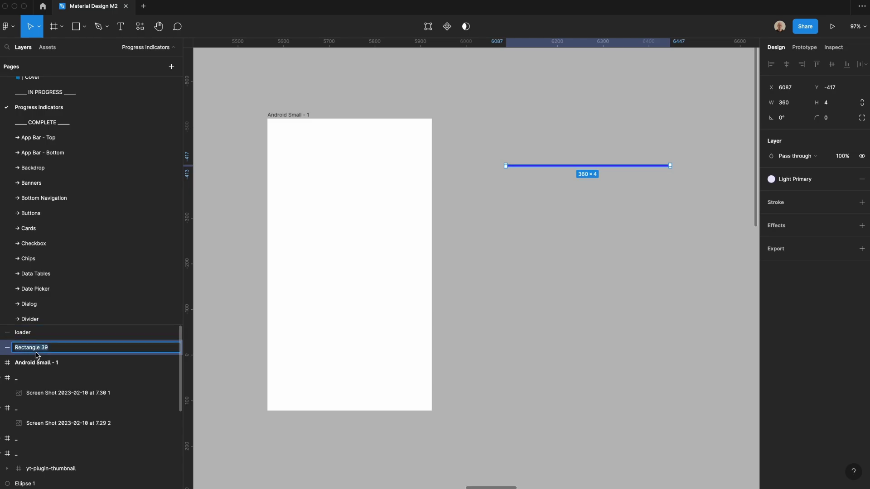
pyautogui.write('background')
pyautogui.press('Return')
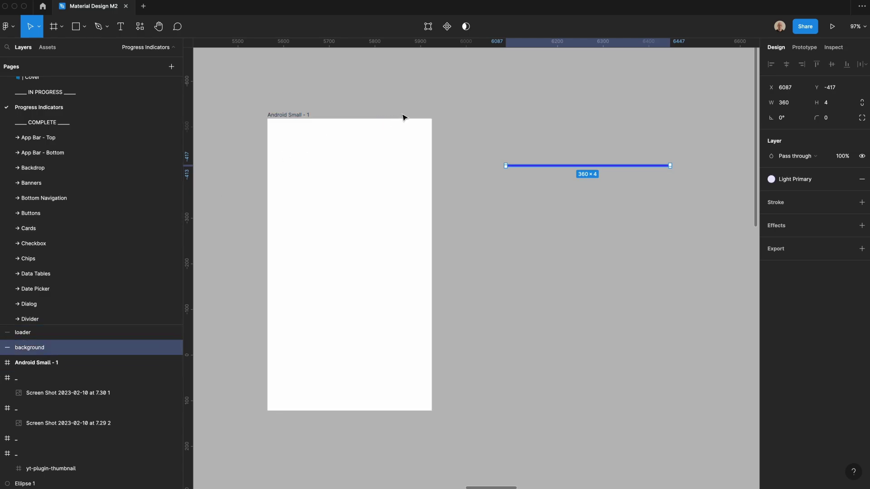
# - Wrap the loader and background bars in a frame and name the frame loaded
pyautogui.moveTo(498, 125); pyautogui.dragTo(569, 188)
pyautogui.press('super+alt+g')
pyautogui.doubleClick(23, 334)
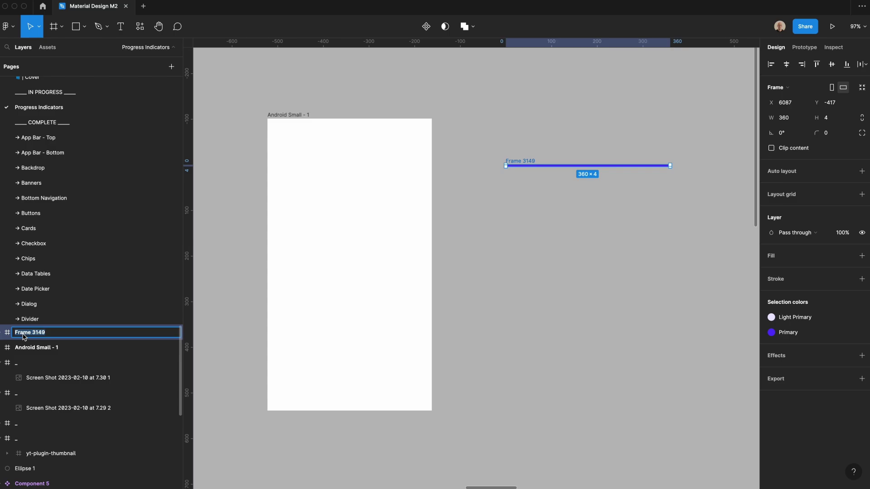
pyautogui.write('loaded')
pyautogui.press('Return')
# - Duplicate the loaded frame just below itself and rename the upper frame as null
pyautogui.moveTo(518, 161); pyautogui.dragTo(518, 176)
pyautogui.click(518, 161)
pyautogui.doubleClick(25, 348)
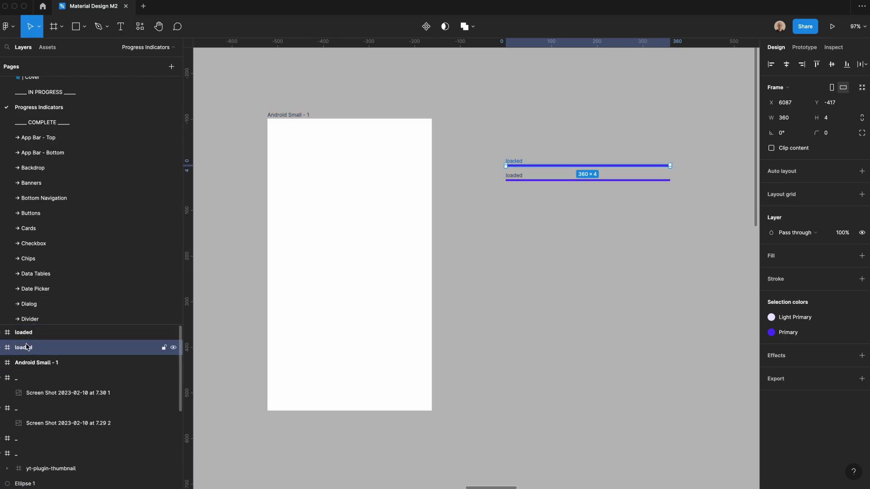
pyautogui.write('null')
pyautogui.press('Return')
# - Set the X position of the loader bar inside the null frame to -360
pyautogui.click(2, 348)
pyautogui.click(36, 363)
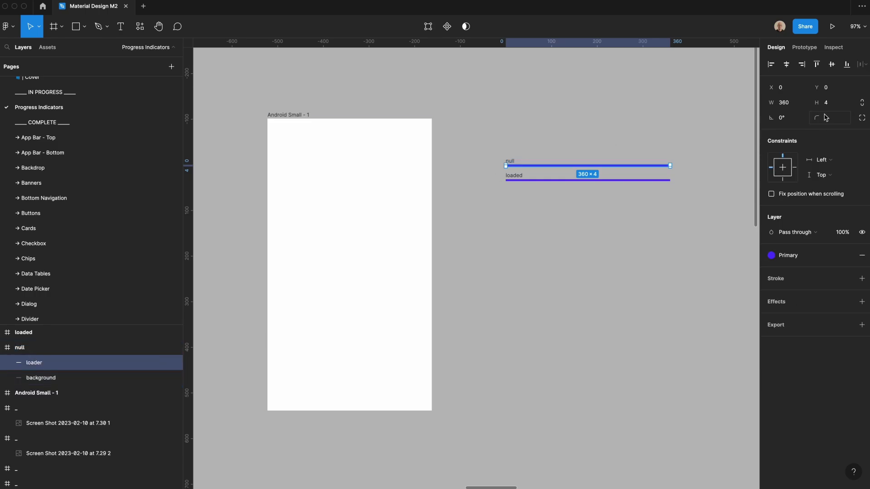
pyautogui.click(781, 88)
pyautogui.write('-360')
pyautogui.press('Return')
# - Turn on content clipping for both the null and loaded frames, keeping the two frames selected
pyautogui.click(607, 120)
pyautogui.click(518, 176)
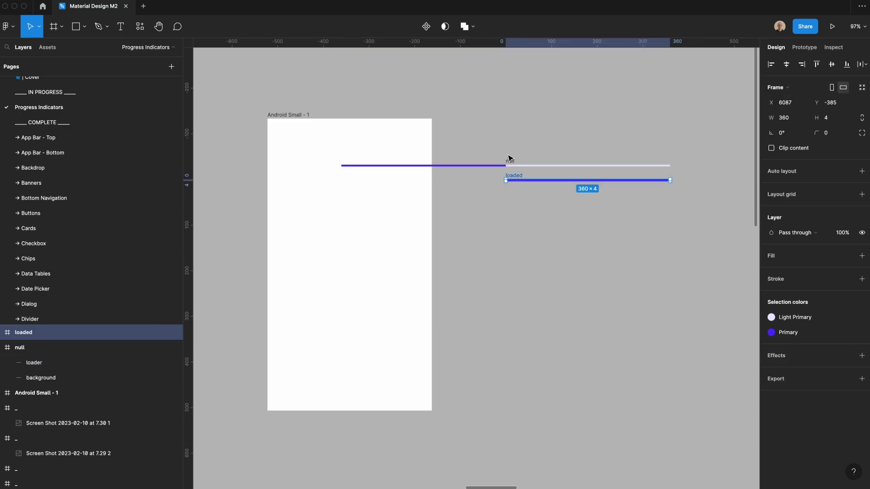
pyautogui.keyDown('shift'); pyautogui.click(509, 161); pyautogui.keyUp('shift')
pyautogui.click(794, 149)
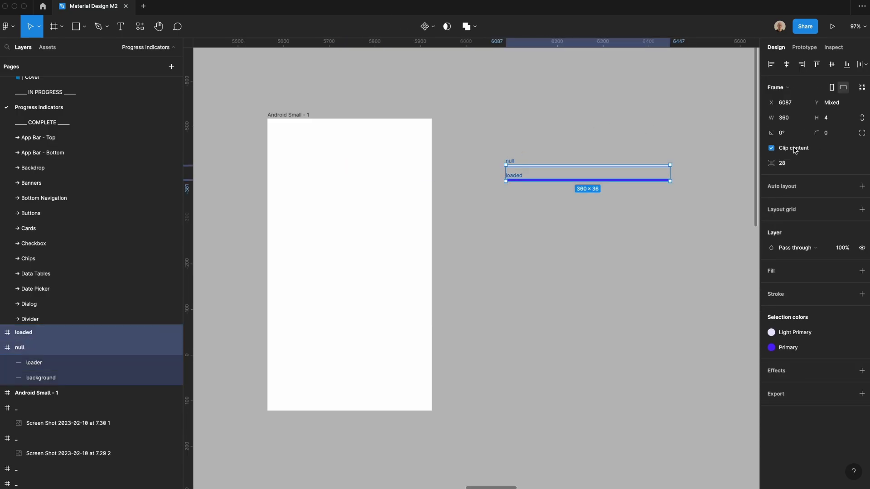
pyautogui.click(541, 125)
pyautogui.press('super+z')
# - Combine the null and loaded frames into a component set named Deterministic Loader
pyautogui.click(426, 26)
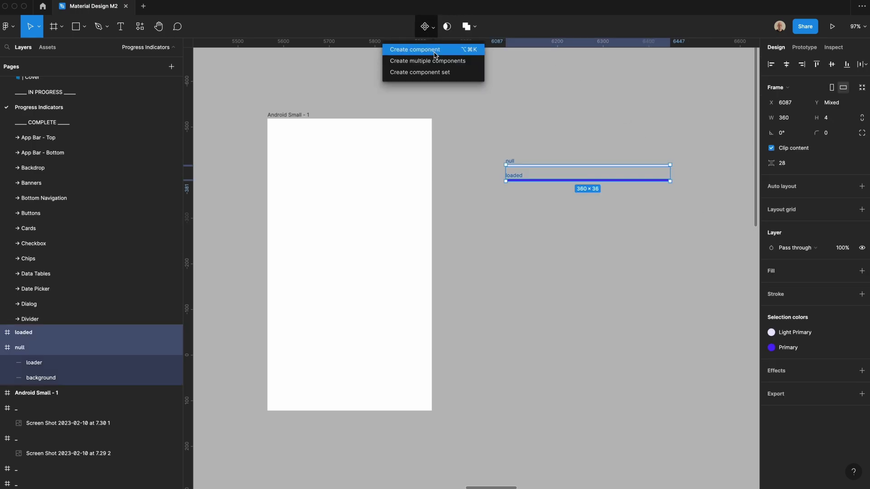
pyautogui.click(433, 73)
pyautogui.click(828, 171)
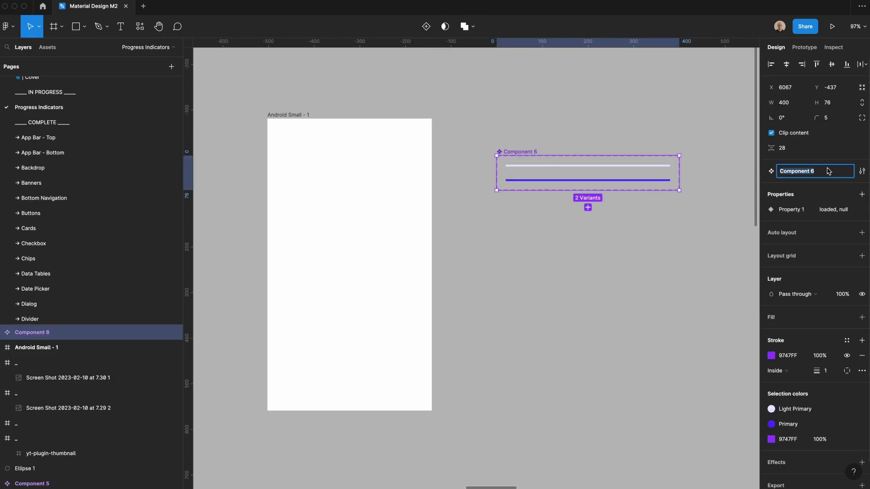
pyautogui.write('Deterministic Loader')
pyautogui.press('Return')
# - Add a prototype interaction from the null variant that changes to loaded after a 1000 ms delay
pyautogui.click(606, 165)
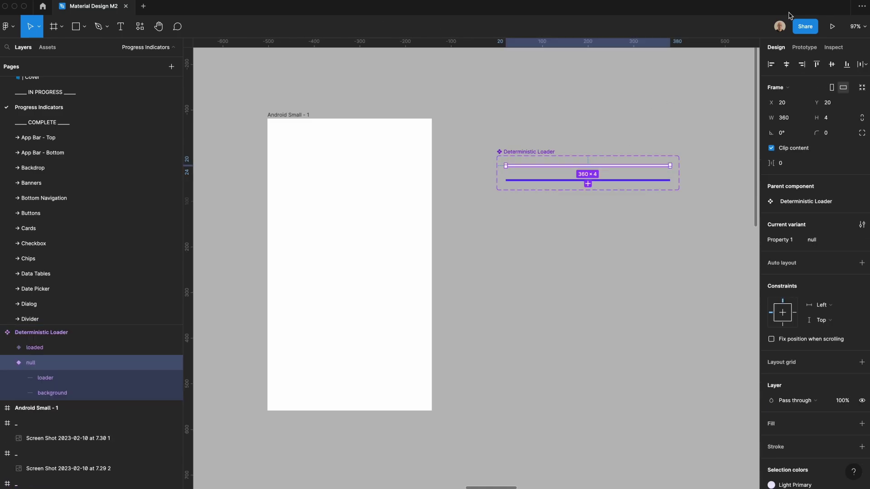
pyautogui.click(804, 47)
pyautogui.moveTo(588, 166); pyautogui.dragTo(591, 184)
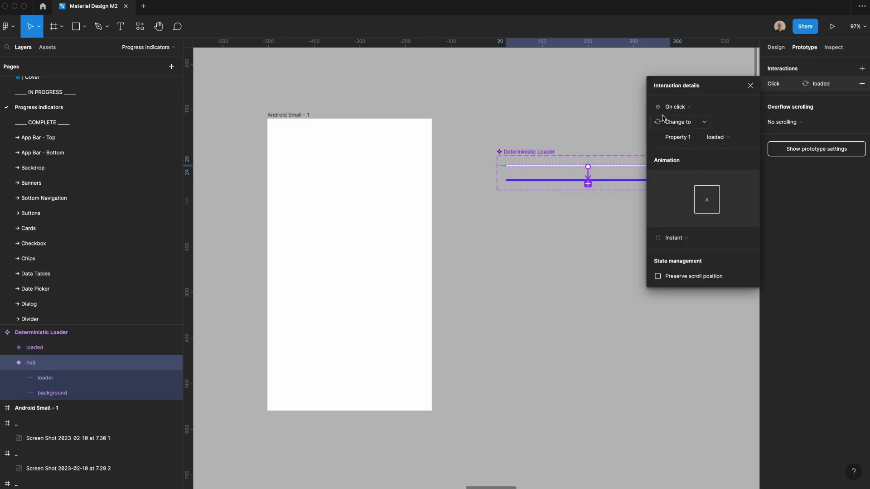
pyautogui.click(675, 107)
pyautogui.click(681, 225)
pyautogui.click(725, 107)
pyautogui.write('10')
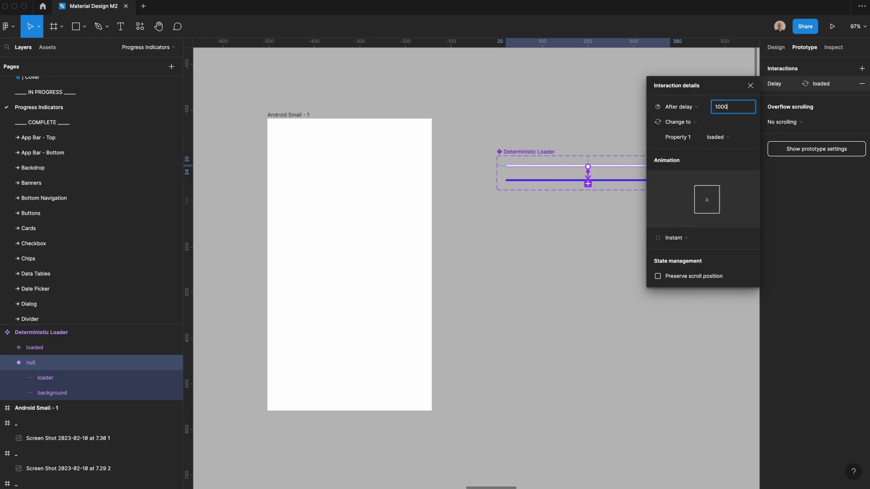
pyautogui.write('00')
pyautogui.press('Return')
# - Set the interaction's animation to Smart animate with Linear easing and an 800 ms duration
pyautogui.click(701, 235)
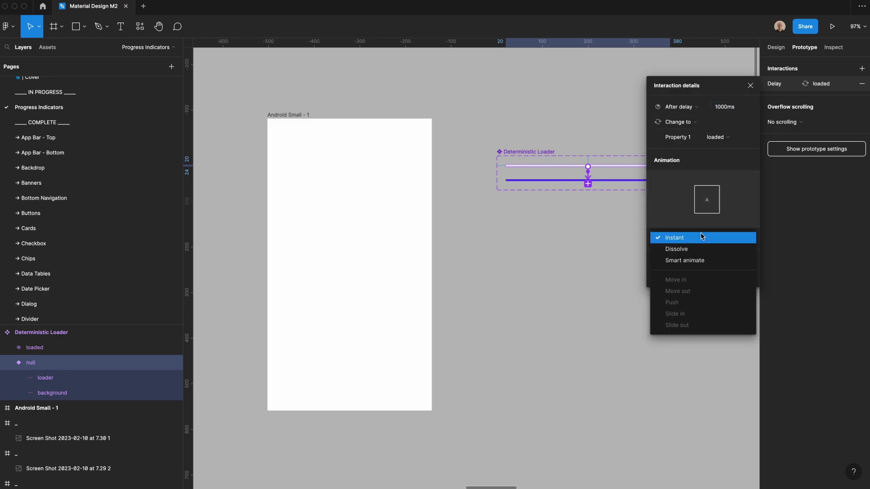
pyautogui.click(698, 259)
pyautogui.click(687, 254)
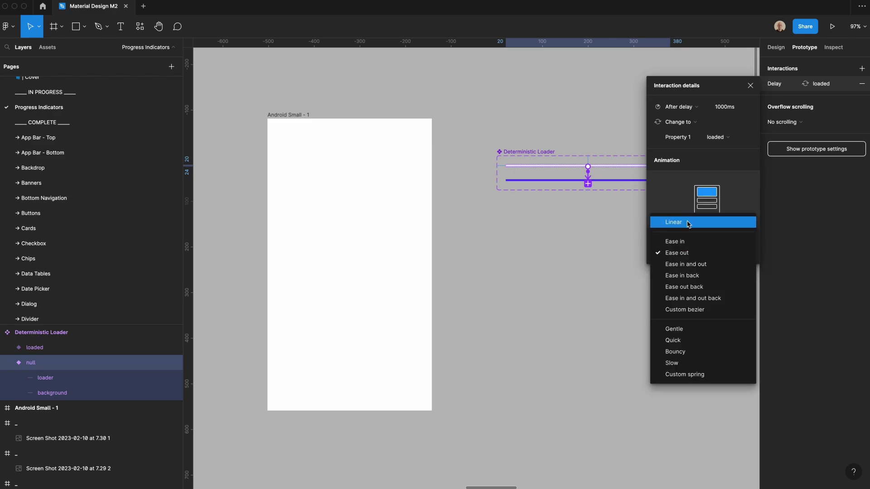
pyautogui.click(688, 223)
pyautogui.click(721, 252)
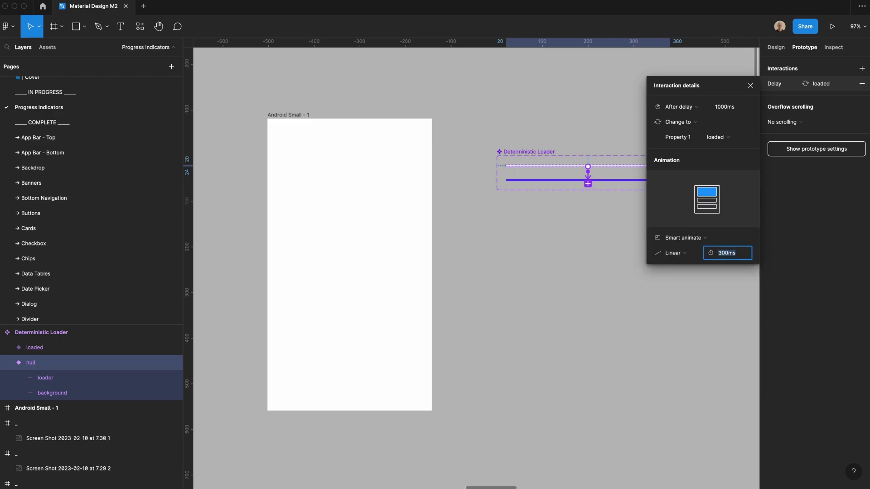
pyautogui.write('800')
pyautogui.press('Return')
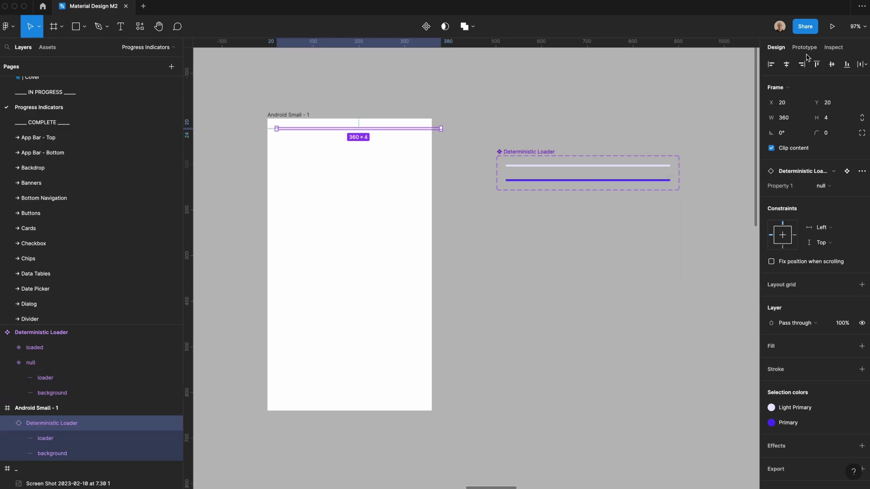
# - Center the loader instance within the Android Small - 1 frame, then select that frame
pyautogui.click(832, 63)
pyautogui.click(330, 86)
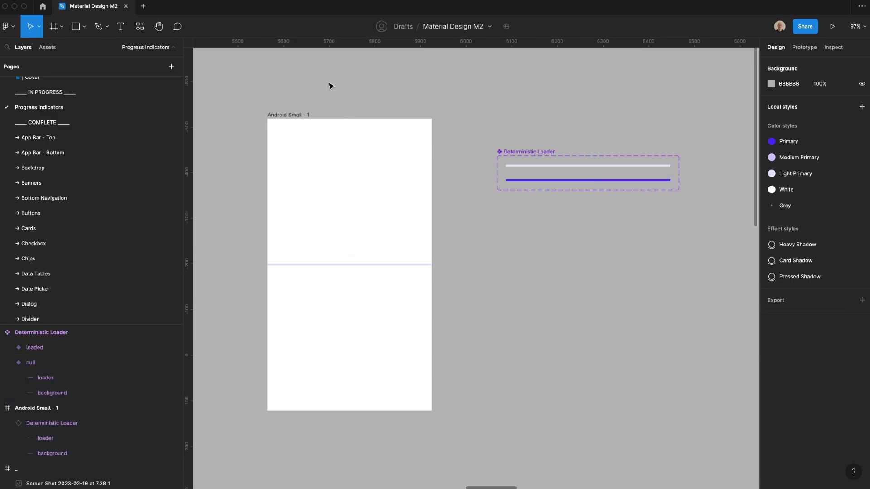
pyautogui.click(303, 115)
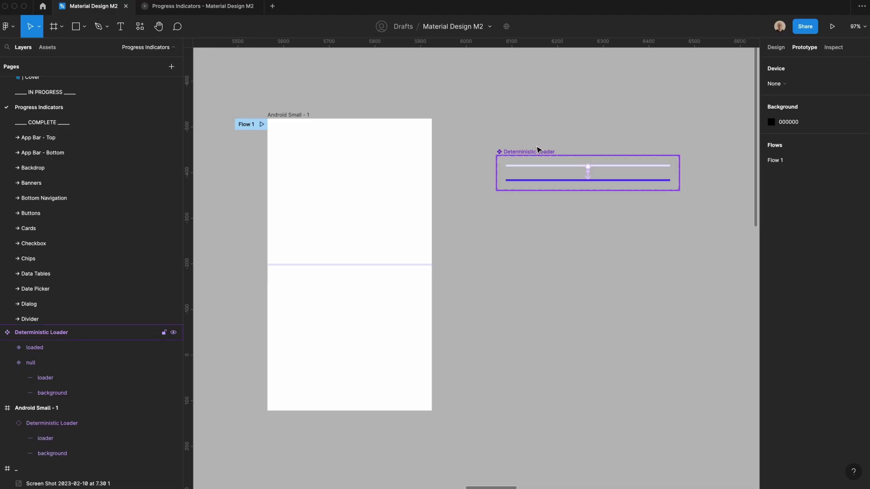
# - Place a copy of the null variant below the Deterministic Loader component set and detach it from its component
pyautogui.moveTo(538, 166); pyautogui.dragTo(546, 223)
pyautogui.rightClick(545, 221)
pyautogui.click(579, 355)
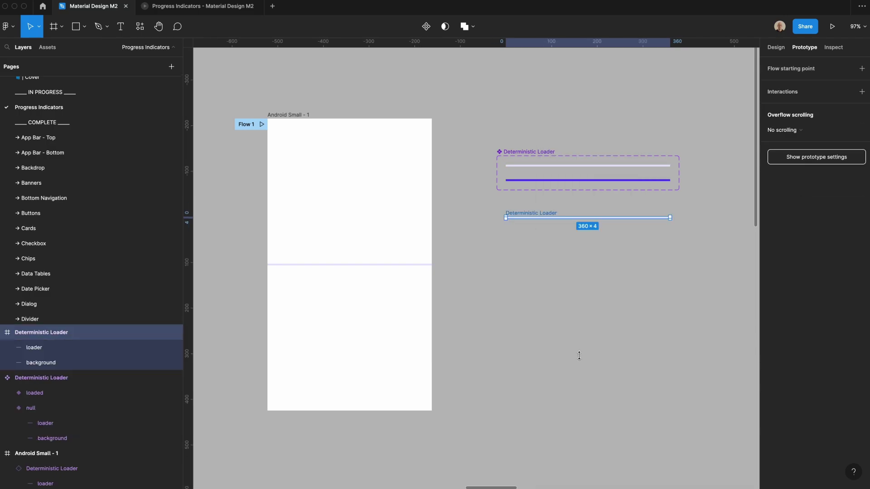
# - Set the width of the loader bar in the detached frame to 144
pyautogui.click(34, 347)
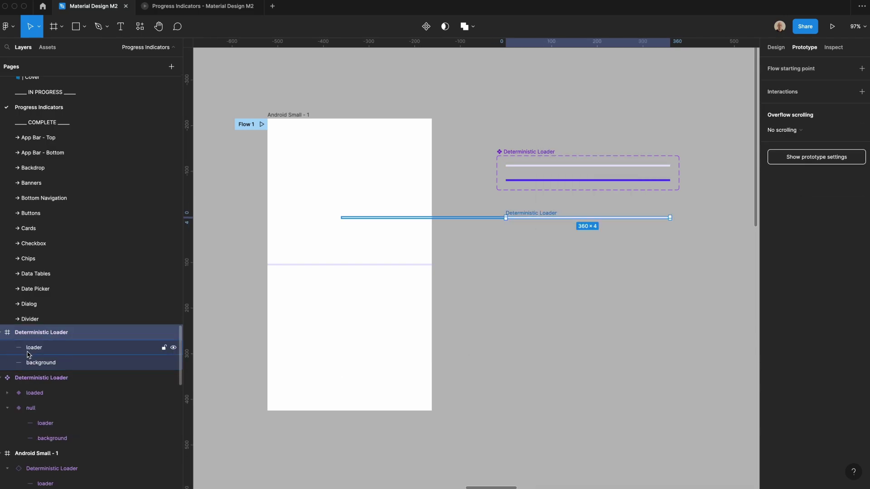
pyautogui.click(776, 47)
pyautogui.click(789, 103)
pyautogui.write('144')
pyautogui.press('Return')
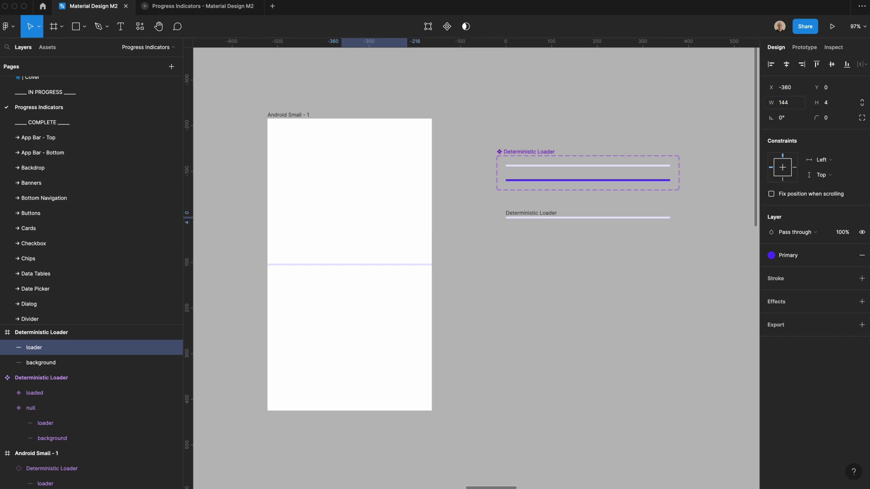
# - Position the shortened loader bar at X -144, just outside the left edge of its frame
pyautogui.click(802, 64)
pyautogui.click(772, 64)
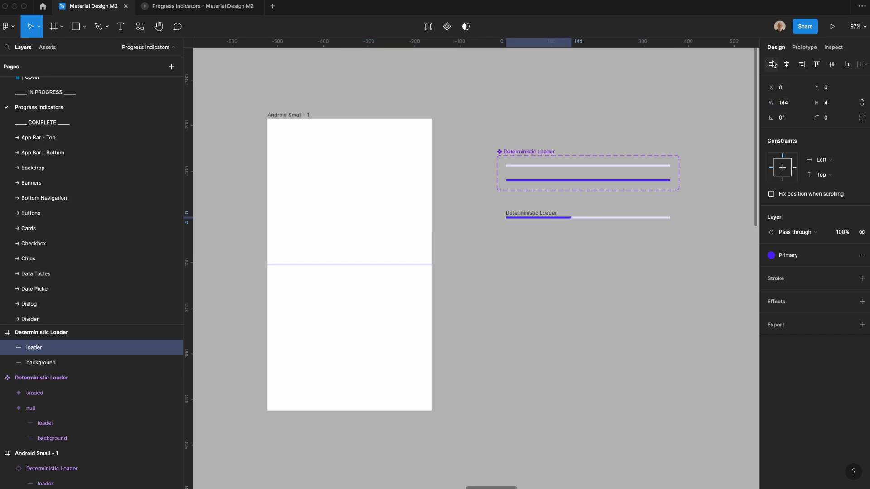
pyautogui.click(783, 87)
pyautogui.write('-144')
pyautogui.press('Return')
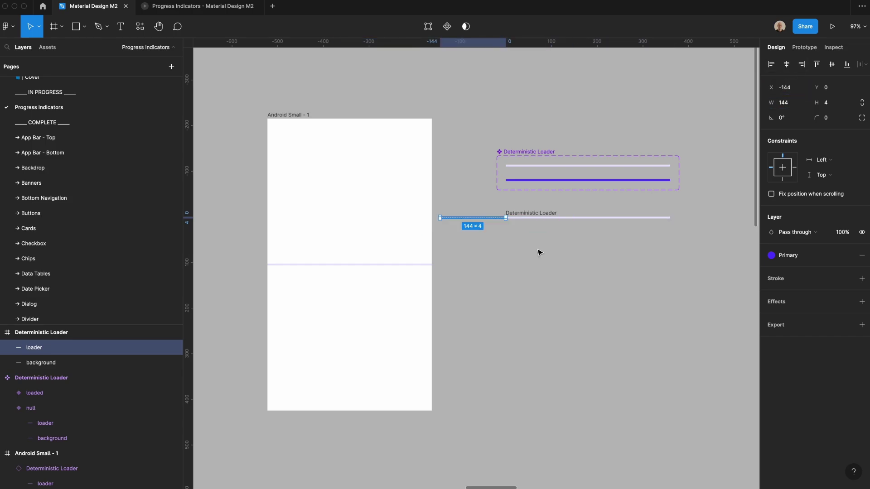
# - Rename the detached Deterministic Loader frame as null
pyautogui.click(528, 213)
pyautogui.doubleClick(522, 212)
pyautogui.doubleClick(522, 211)
pyautogui.hotkey('ctrl', 'a')
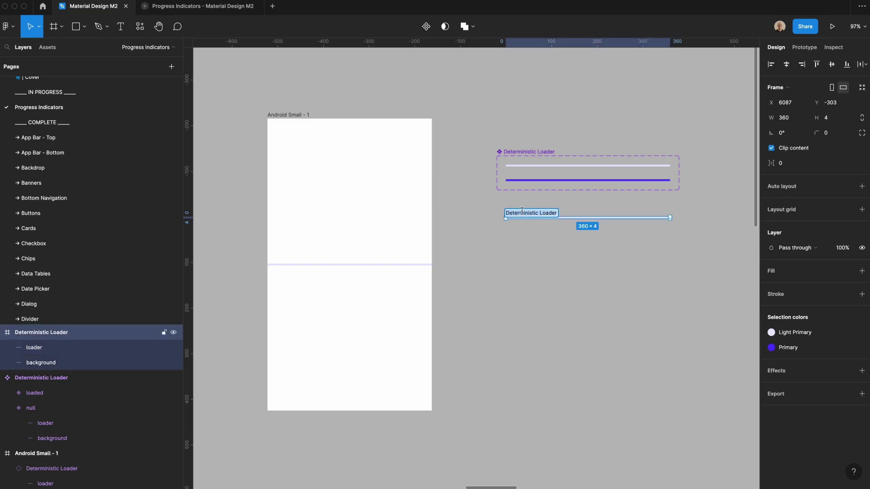
pyautogui.write('null')
pyautogui.press('Return')
# - Duplicate the detached null frame just below itself and rename the copy as loaded
pyautogui.moveTo(517, 213); pyautogui.dragTo(516, 232)
pyautogui.doubleClick(28, 334)
pyautogui.write('loa')
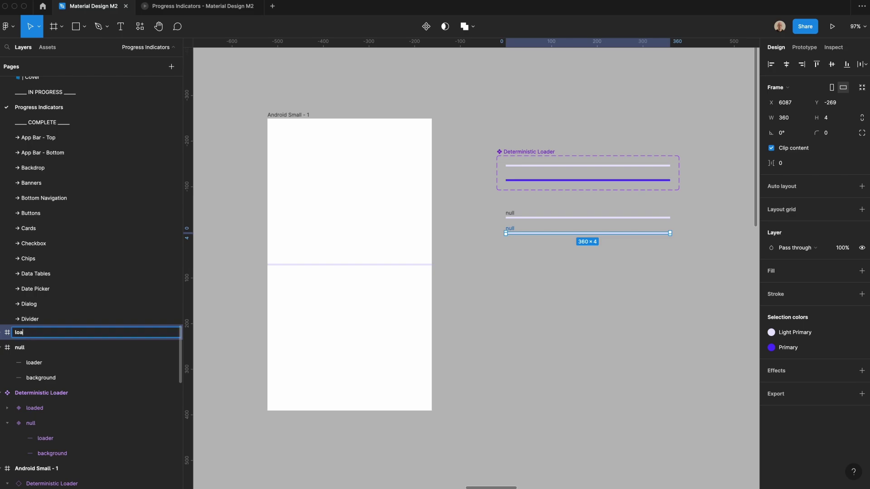
pyautogui.write('ded')
pyautogui.press('Return')
# - Align the loader bar in the new loaded frame to the right edge and offset its X by +144
pyautogui.click(2, 334)
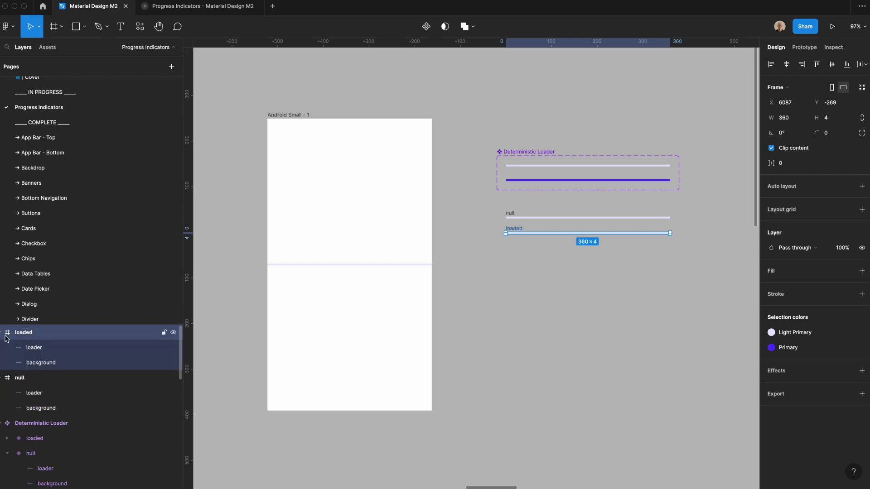
pyautogui.click(25, 348)
pyautogui.click(802, 64)
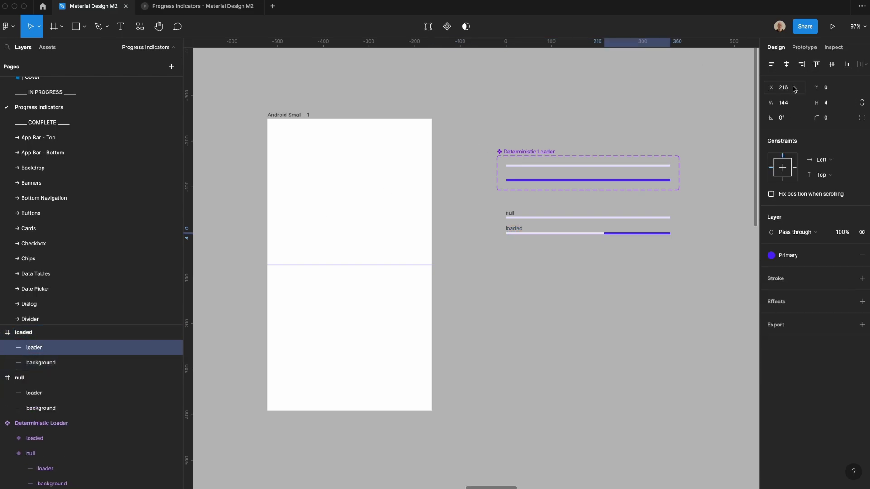
pyautogui.click(793, 88)
pyautogui.press('Right')
pyautogui.write('+144')
pyautogui.press('Return')
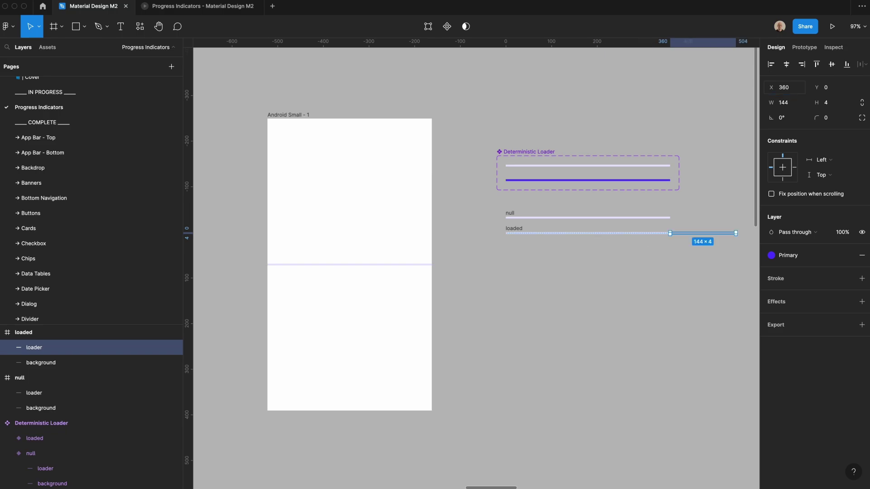
# - Combine the null and loaded frames into a component set with two variants
pyautogui.moveTo(495, 204); pyautogui.dragTo(730, 274)
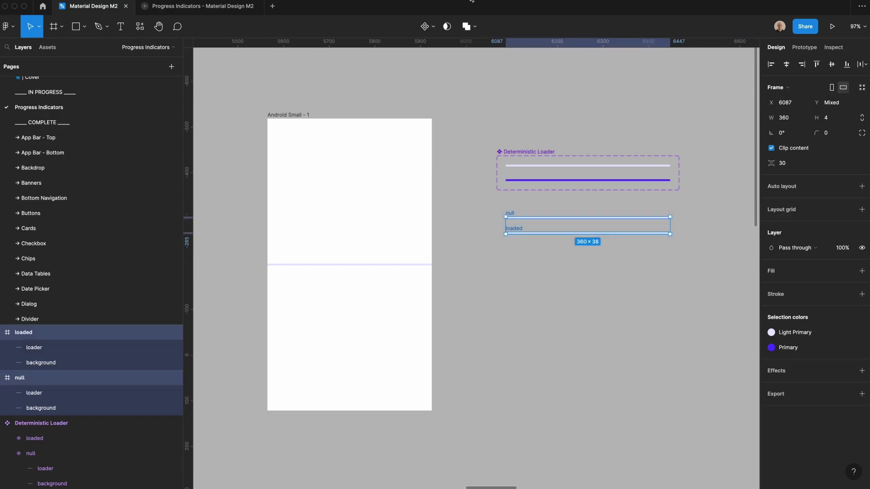
pyautogui.click(433, 26)
pyautogui.click(414, 68)
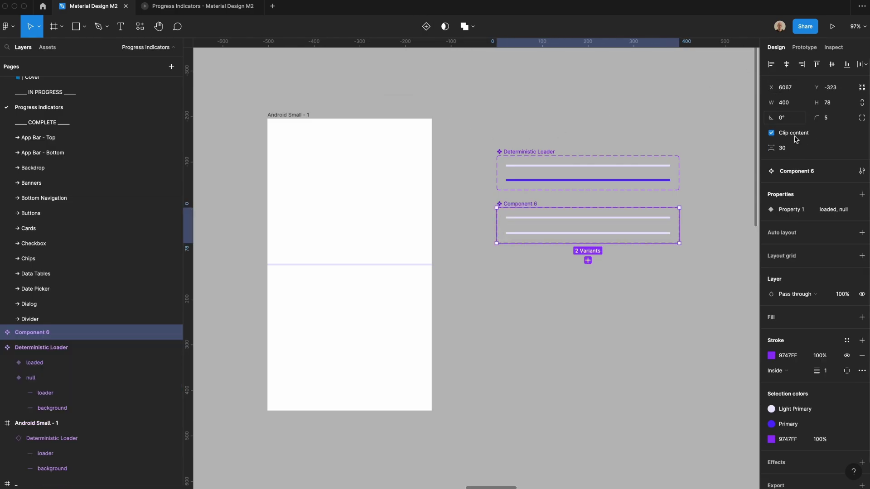
# - Rename the new component set Indeterministic Loader and its variant property state
pyautogui.doubleClick(805, 171)
pyautogui.write('Indete')
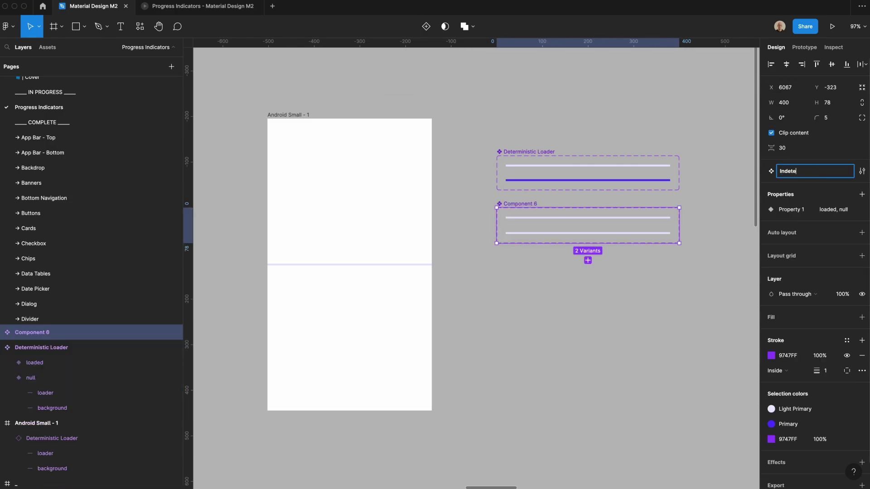
pyautogui.write('rministic Loader')
pyautogui.press('Return')
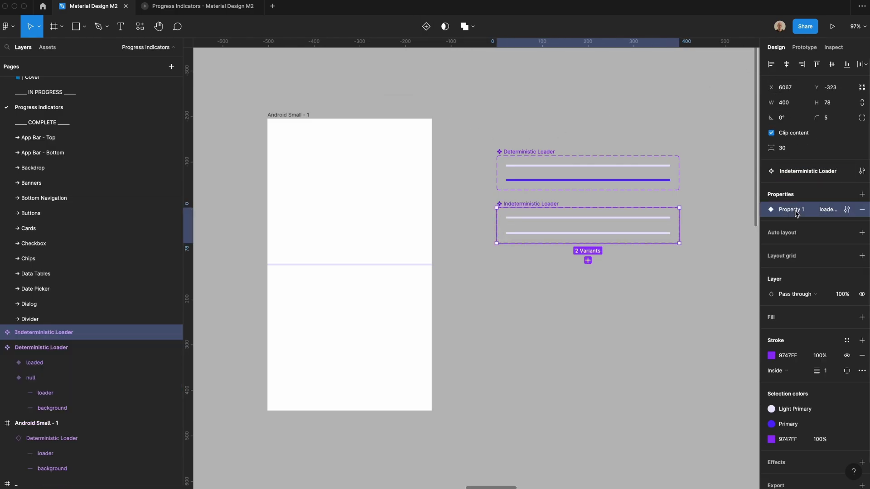
pyautogui.doubleClick(796, 211)
pyautogui.write('state')
pyautogui.press('Return')
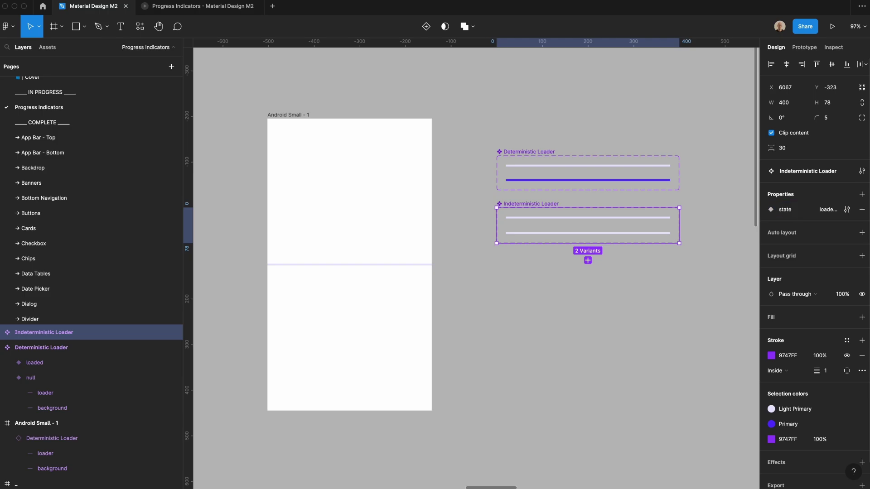
pyautogui.click(668, 266)
# - Prototype the Indeterministic Loader's null variant to change to loaded after a 1000 ms delay, with a 1000 ms animation duration
pyautogui.click(800, 50)
pyautogui.click(627, 218)
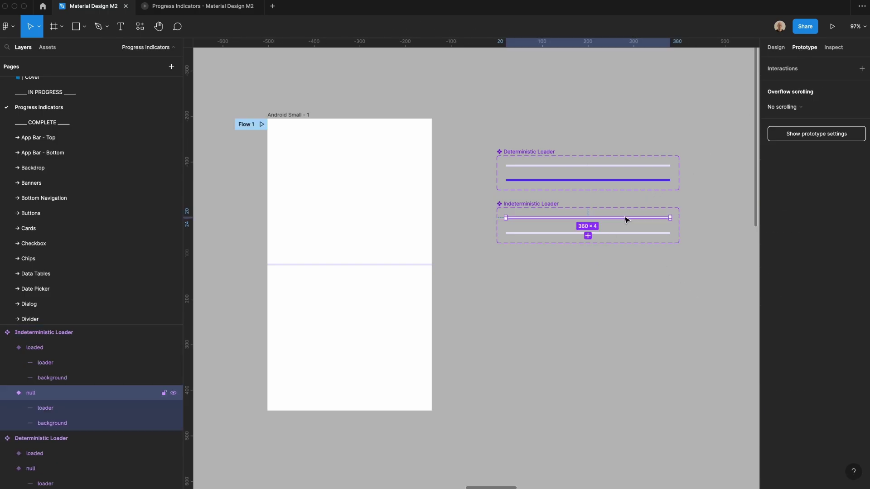
pyautogui.moveTo(589, 218); pyautogui.dragTo(588, 234)
pyautogui.click(681, 107)
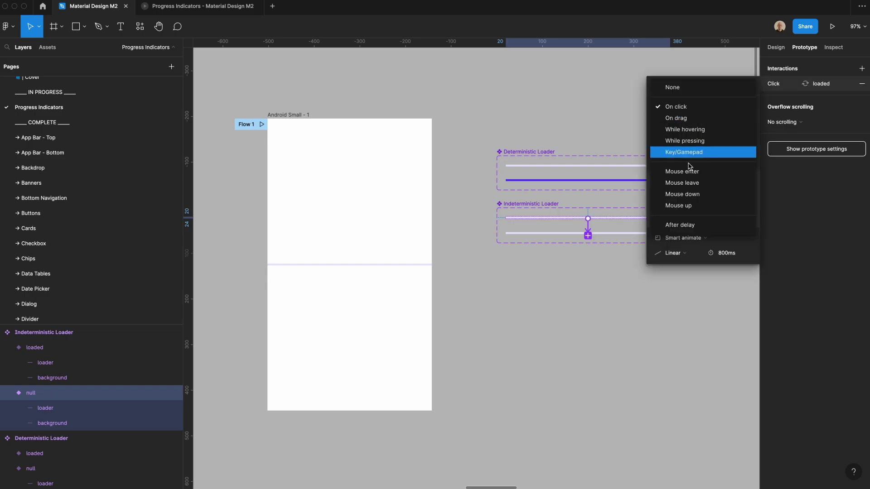
pyautogui.click(683, 238)
pyautogui.click(721, 111)
pyautogui.write('1000')
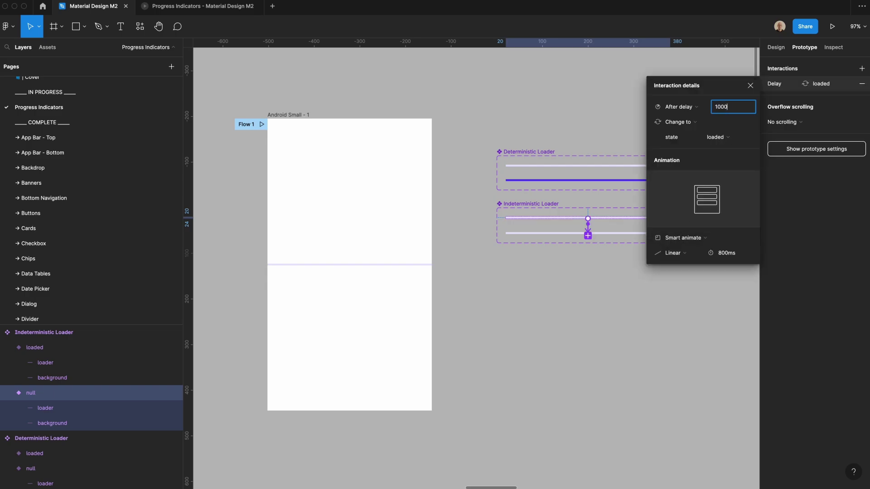
pyautogui.click(727, 255)
pyautogui.write('1000')
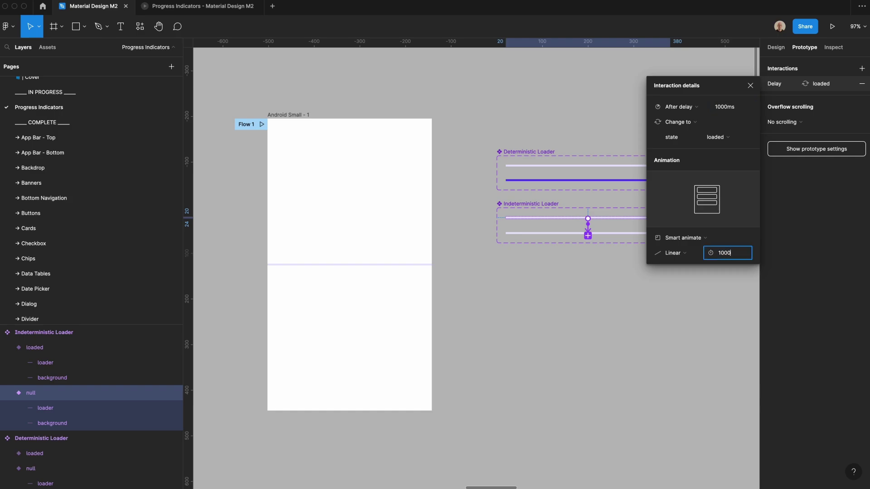
pyautogui.press('Return')
# - Prototype the Indeterministic Loader's loaded variant to change back to null after a 1 ms delay, with a 1 ms animation duration
pyautogui.click(593, 235)
pyautogui.moveTo(591, 234); pyautogui.dragTo(600, 219)
pyautogui.click(680, 107)
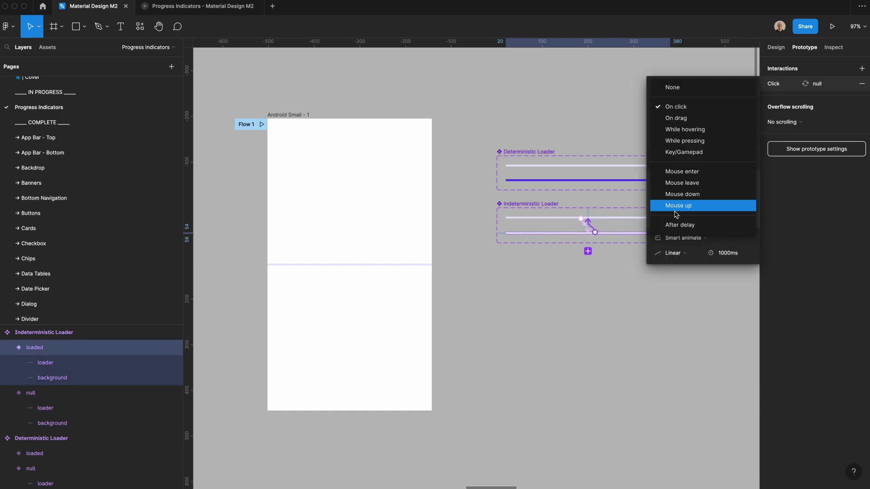
pyautogui.click(678, 224)
pyautogui.click(719, 107)
pyautogui.write('1')
pyautogui.press('Return')
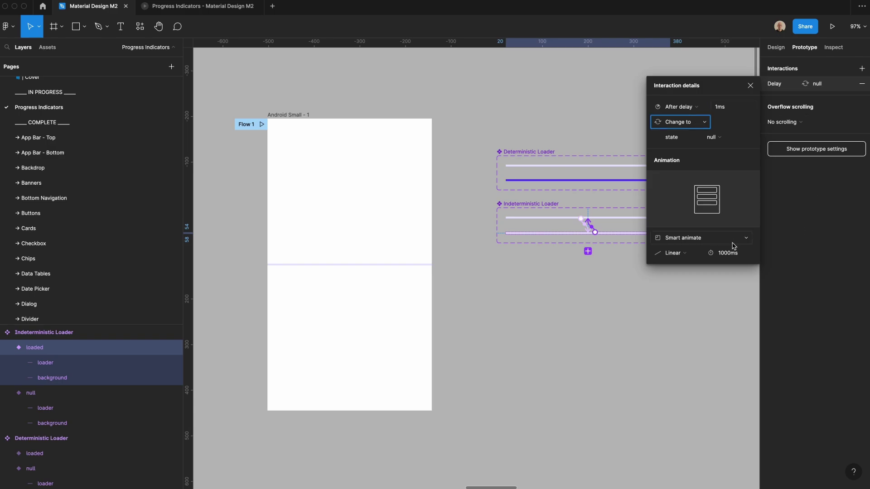
pyautogui.click(728, 253)
pyautogui.write('1')
pyautogui.press('Return')
pyautogui.click(606, 251)
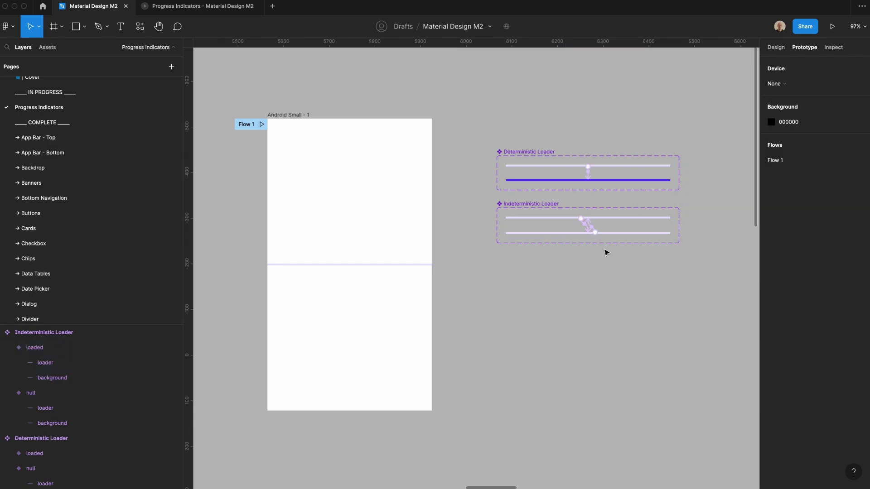
# - Place an instance of the Indeterministic Loader's null variant in the Android Small - 1 frame beside the existing loader
pyautogui.click(519, 220)
pyautogui.press('super+c')
pyautogui.click(313, 302)
pyautogui.press('super+v')
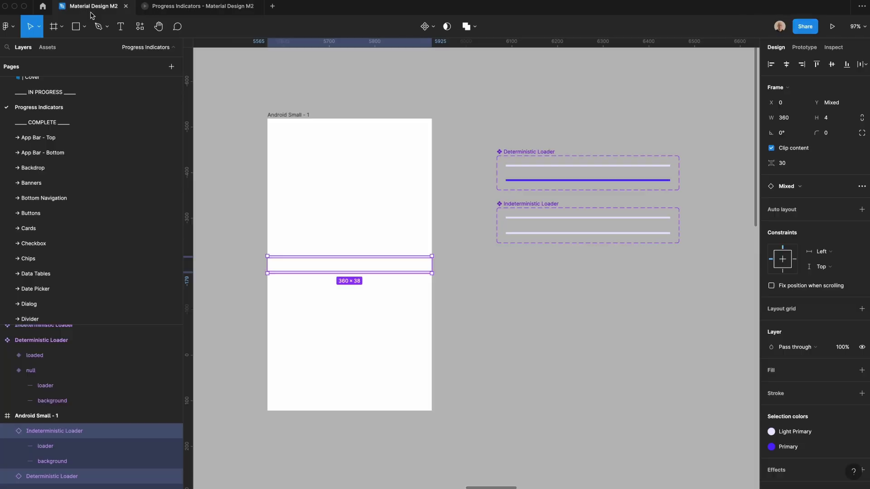
pyautogui.click(528, 328)
# - Change the animation duration of the Indeterministic Loader's null-to-loaded interaction
pyautogui.hotkey('shift', 'e')
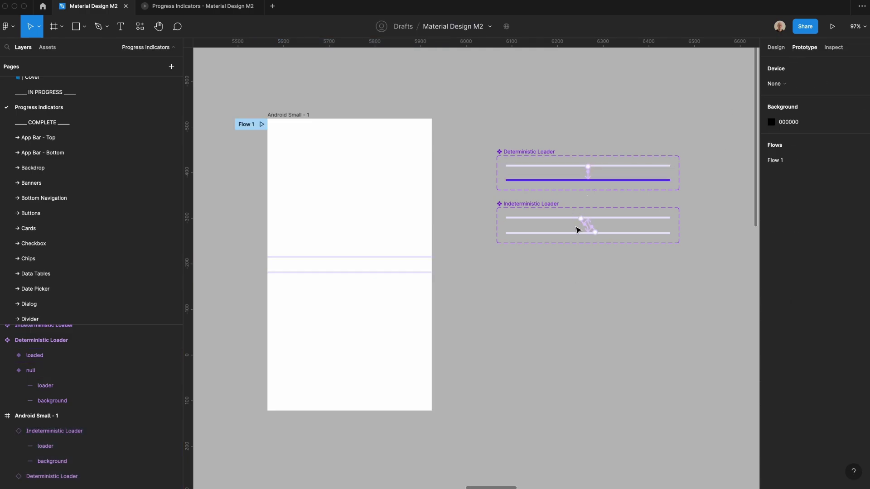
pyautogui.click(588, 234)
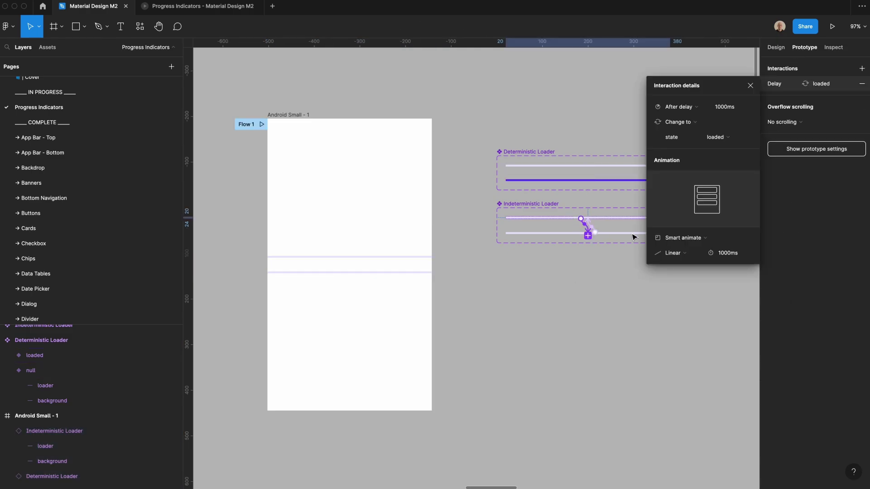
pyautogui.click(727, 253)
pyautogui.write('7')
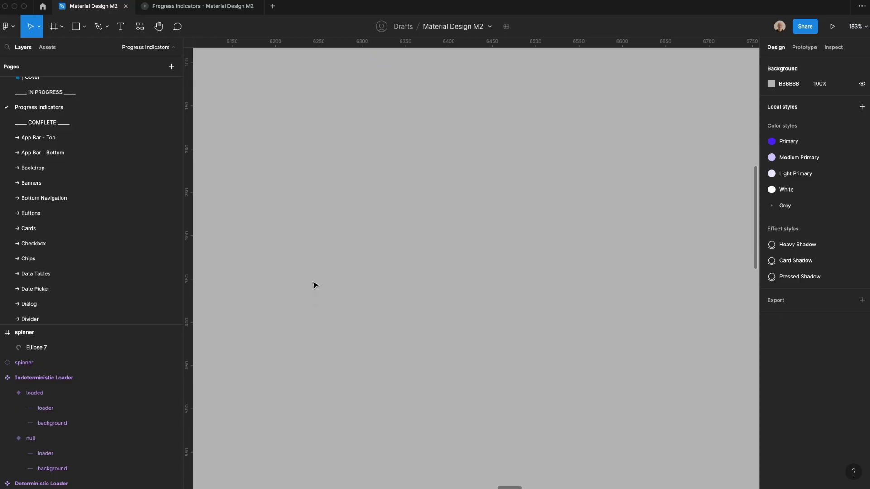
# - Draw a square frame on an empty canvas area and set its size to 40 × 40
pyautogui.press('f')
pyautogui.moveTo(301, 176); pyautogui.dragTo(346, 221)
pyautogui.click(792, 116)
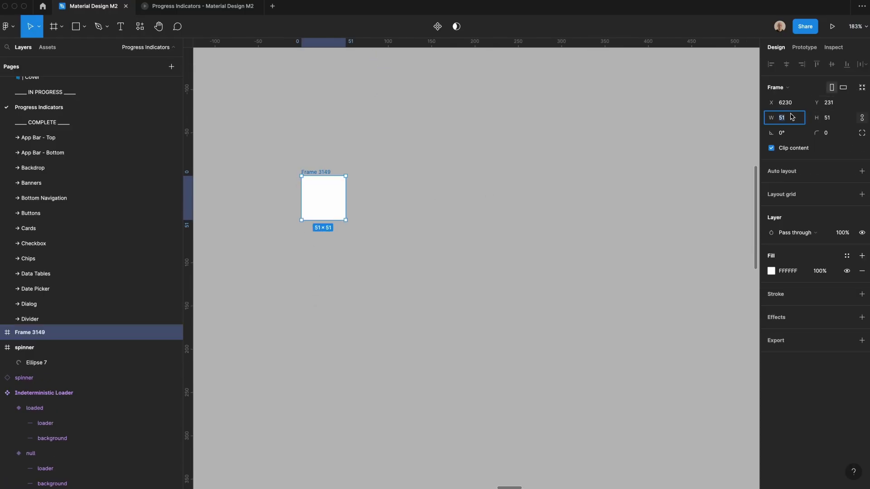
pyautogui.write('40')
pyautogui.press('Return')
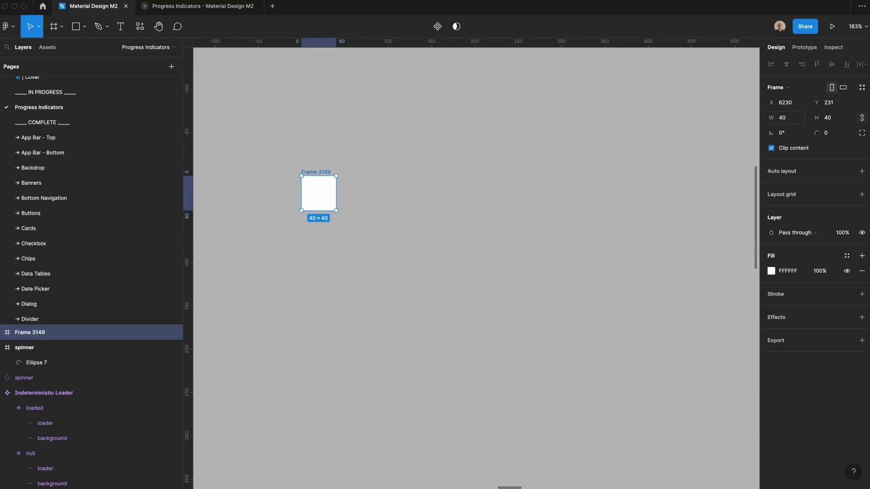
# - Rename the 40 × 40 frame as 1 and remove its white fill
pyautogui.doubleClick(322, 173)
pyautogui.write('1')
pyautogui.hotkey('alt', '/')
pyautogui.click(438, 258)
# - Draw a circle, set its size to 40 × 40 and move it inside frame 1
pyautogui.press('o')
pyautogui.moveTo(432, 252); pyautogui.dragTo(454, 275)
pyautogui.click(785, 106)
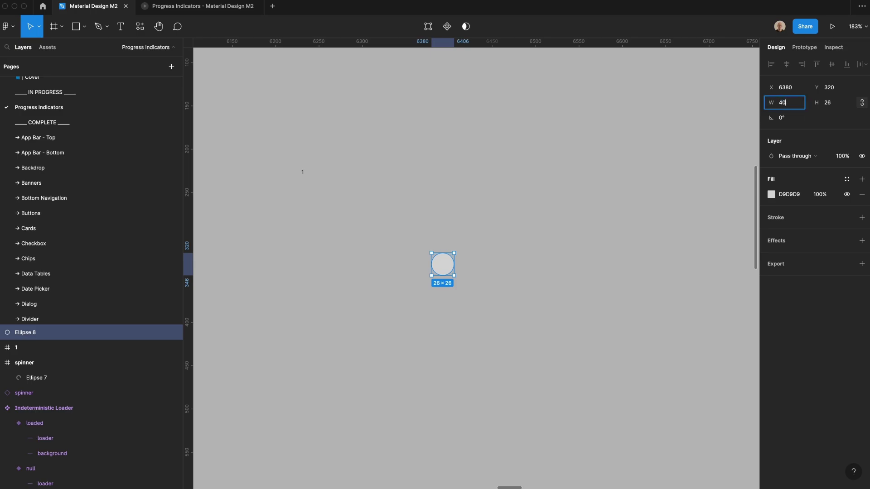
pyautogui.press('Return')
pyautogui.press('super+x')
pyautogui.click(303, 173)
pyautogui.press('super+v')
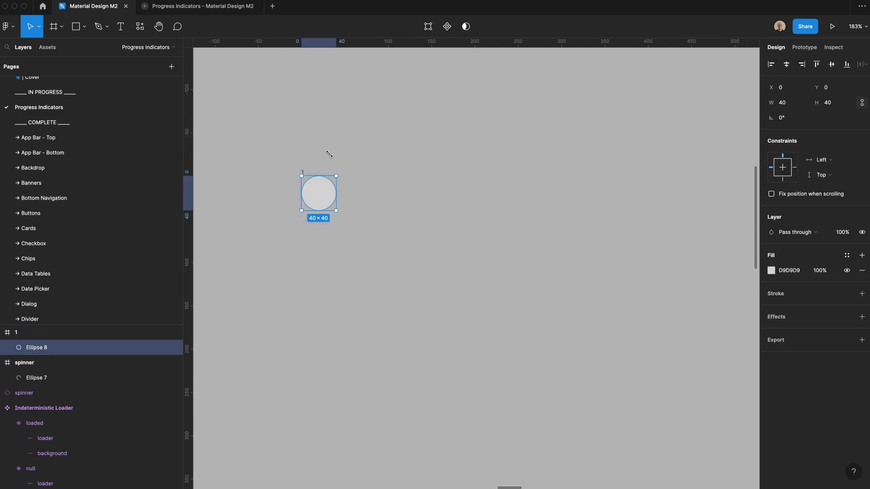
# - Turn the circle into a three-quarter arc with a -75% sweep and an 80% inner ratio
pyautogui.hotkey('shift', '2')
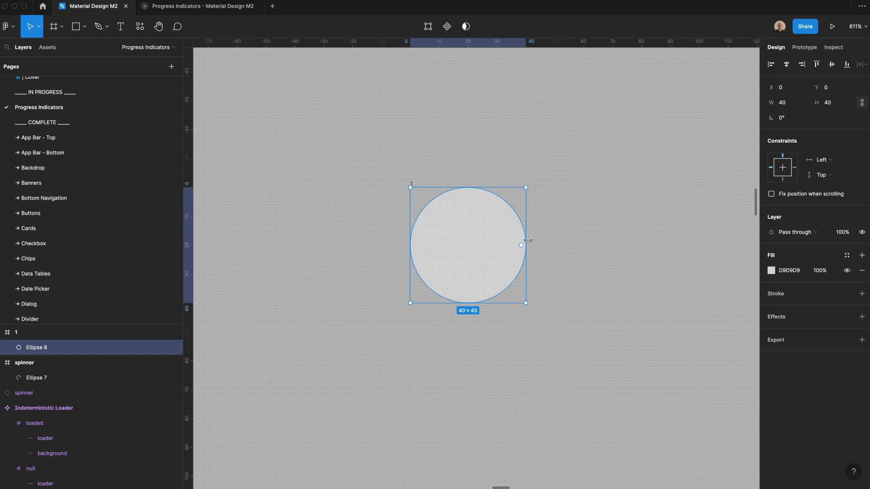
pyautogui.moveTo(521, 246); pyautogui.dragTo(470, 312)
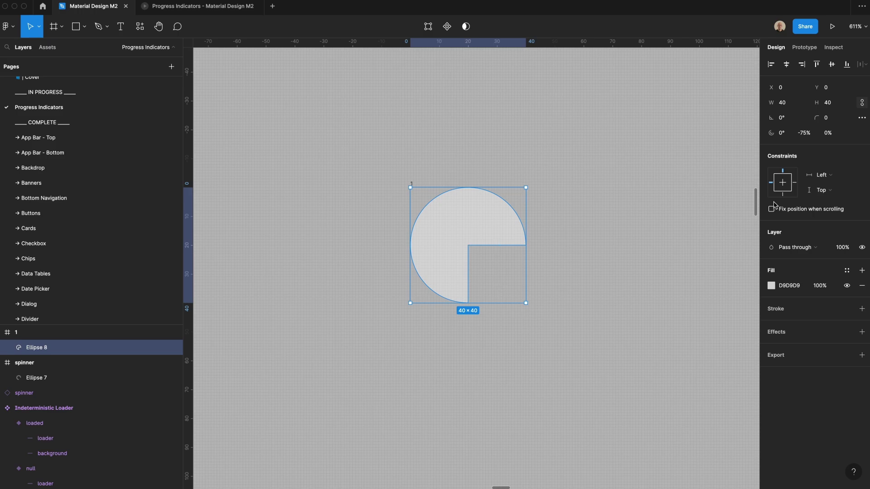
pyautogui.click(833, 133)
pyautogui.write('80')
pyautogui.press('Return')
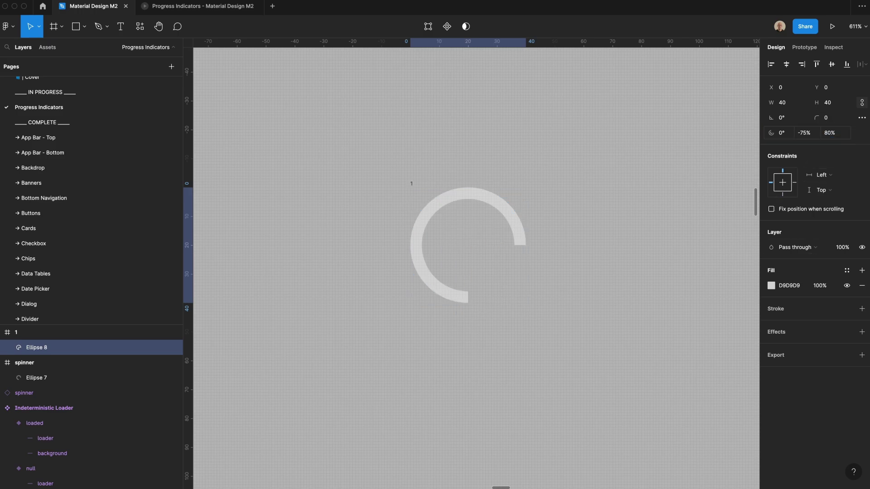
# - Round the ends of the arc with a corner radius of 10
pyautogui.click(838, 119)
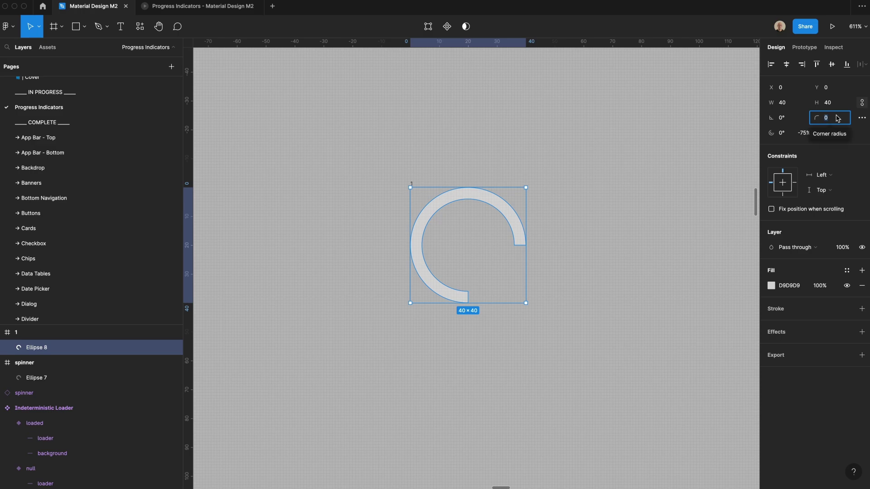
pyautogui.write('10')
pyautogui.press('Return')
# - Give the arc an angular gradient fill and color its first stop purple 5536FF
pyautogui.click(771, 286)
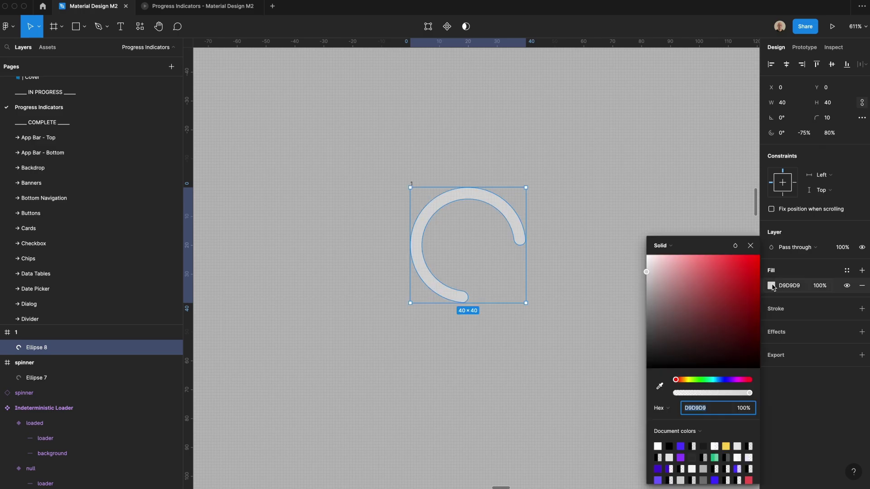
pyautogui.click(671, 248)
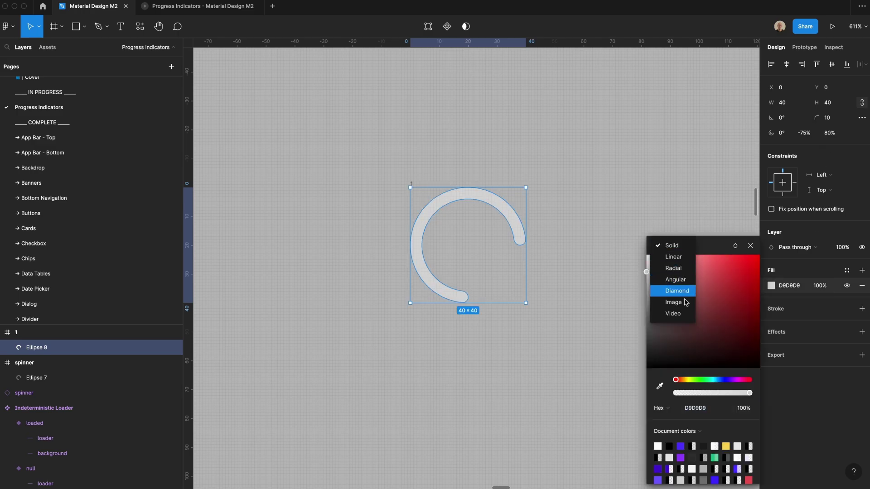
pyautogui.click(668, 281)
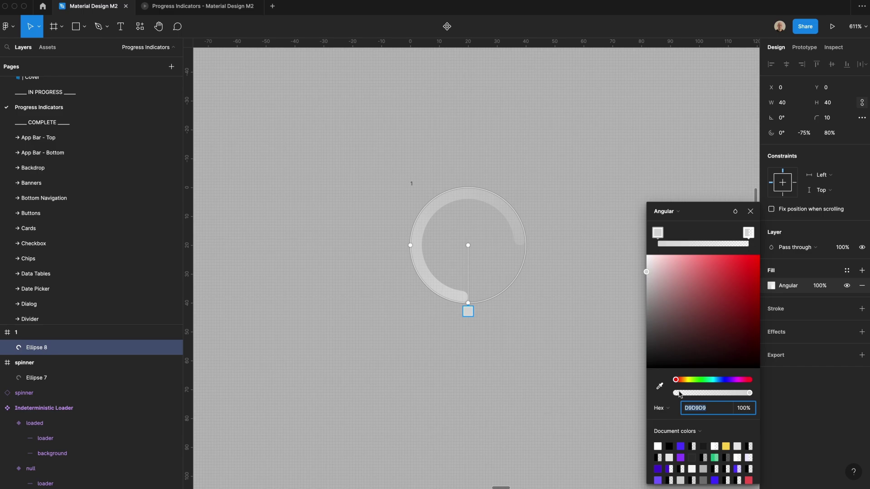
pyautogui.click(681, 446)
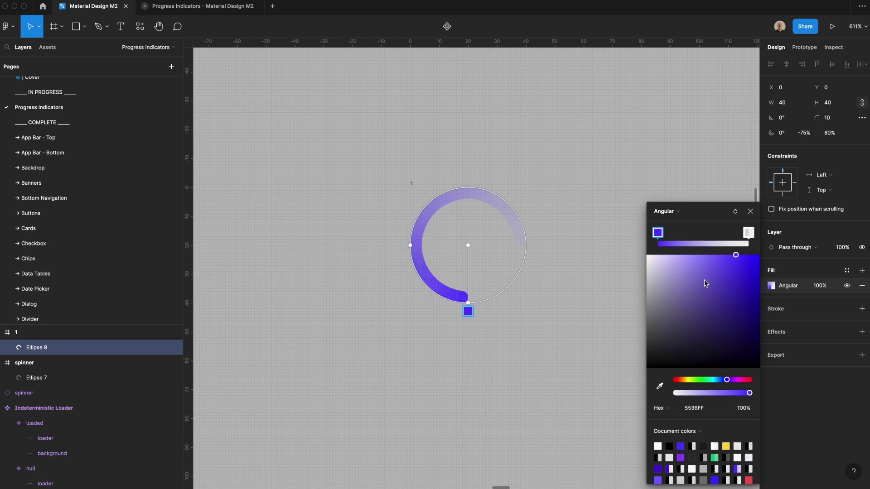
# - Move the purple gradient stop to the arc's right end and make the other stop the same purple at 0% opacity
pyautogui.moveTo(658, 234); pyautogui.dragTo(766, 245)
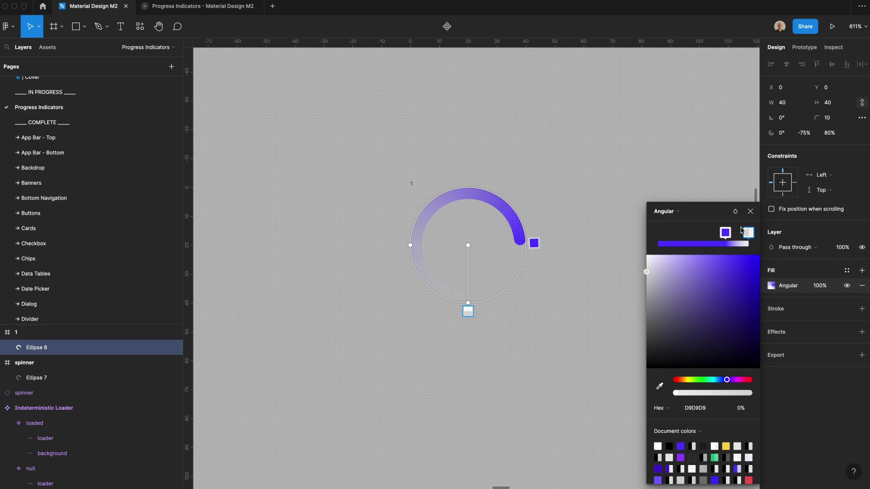
pyautogui.click(680, 446)
pyautogui.moveTo(682, 396); pyautogui.dragTo(588, 397)
pyautogui.click(570, 377)
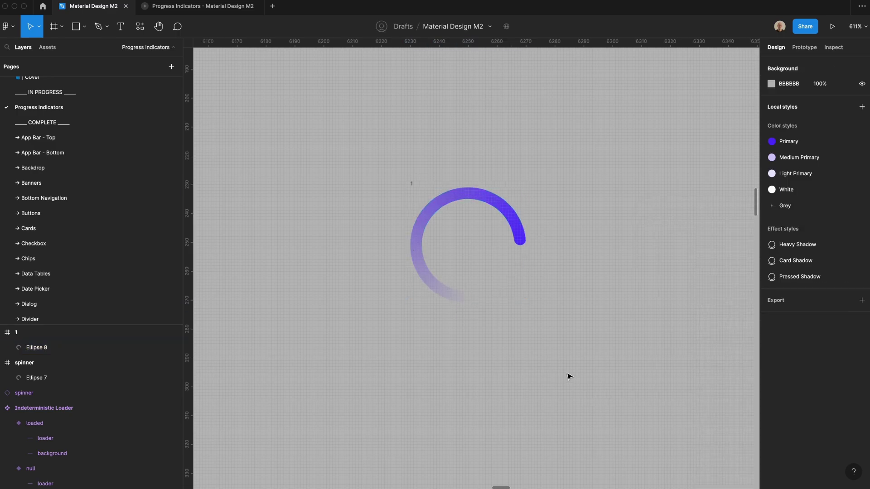
# - Duplicate frame 1 to its right at equal spacing until there are four spinner frames in a row
pyautogui.click(447, 237)
pyautogui.keyDown('alt'); pyautogui.moveTo(447, 237); pyautogui.dragTo(620, 259); pyautogui.keyUp('alt')
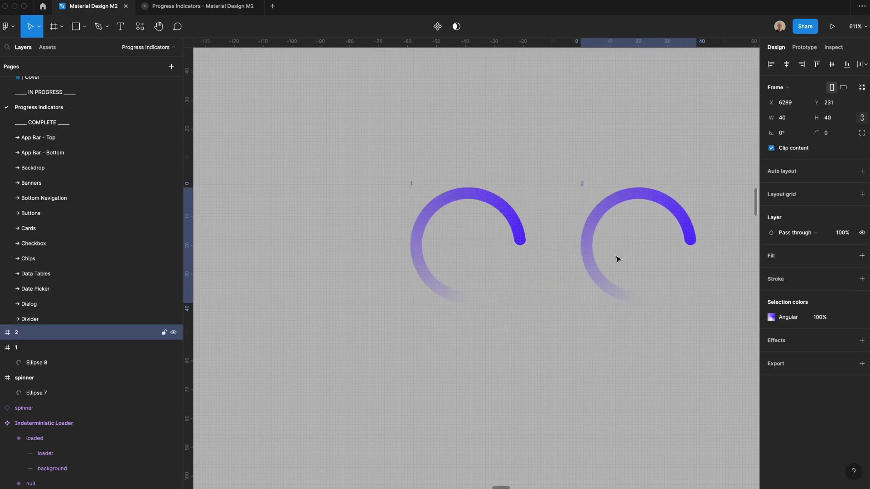
pyautogui.hotkey('ctrl', 'd')
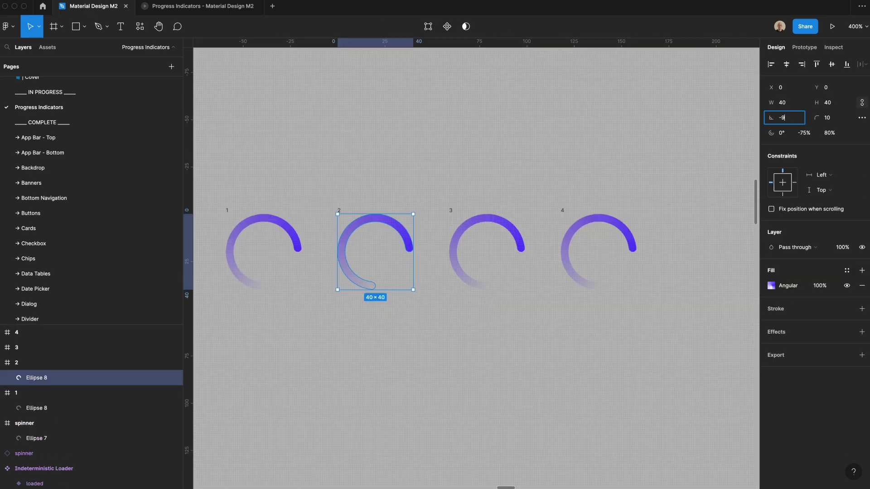
# - Rotate the arc in frame 2 to -90° and the arc in frame 3 to -180°
pyautogui.write('0')
pyautogui.press('Return')
pyautogui.click(517, 241)
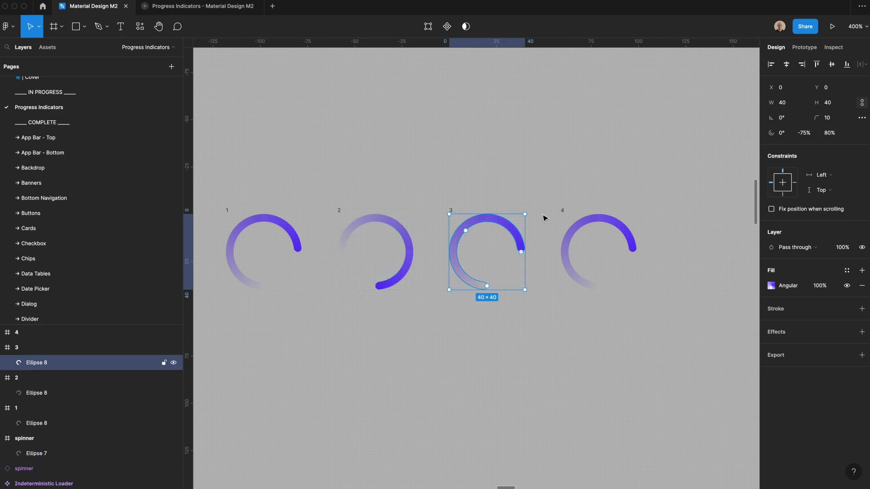
pyautogui.click(797, 117)
pyautogui.write('-180')
pyautogui.press('Return')
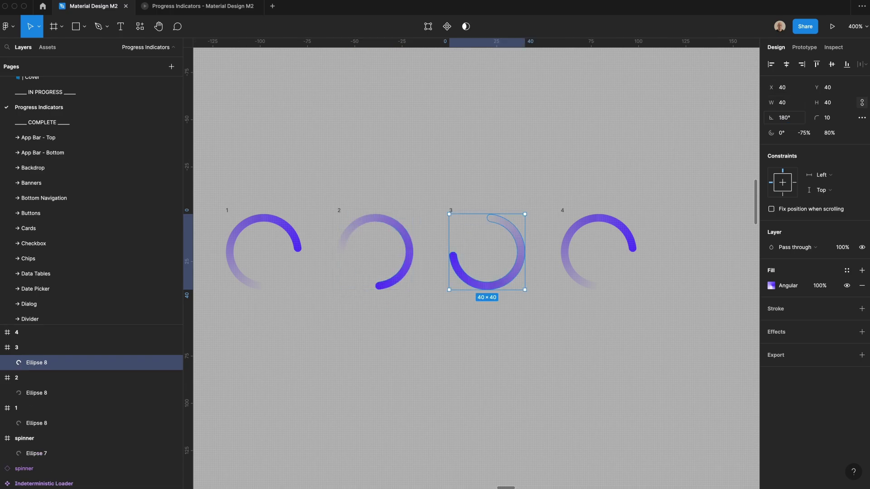
# - Rotate the arc in frame 4 to -270°
pyautogui.click(632, 240)
pyautogui.click(789, 119)
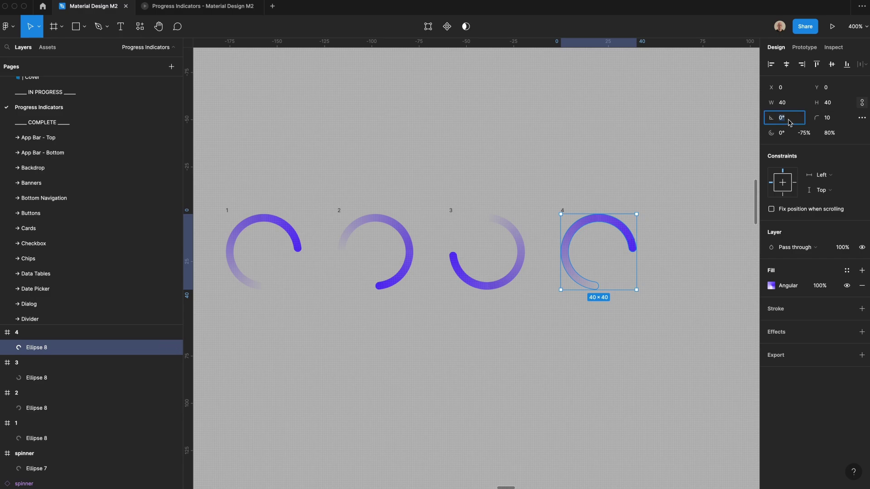
pyautogui.write('-270')
pyautogui.press('Return')
pyautogui.click(266, 189)
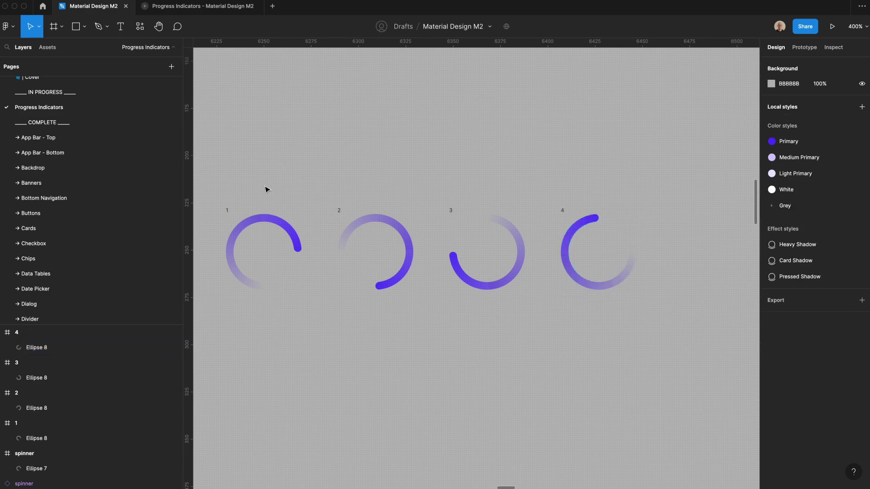
# - Combine the four spinner frames into a component set and name it spinner
pyautogui.moveTo(214, 187); pyautogui.dragTo(670, 339)
pyautogui.click(426, 27)
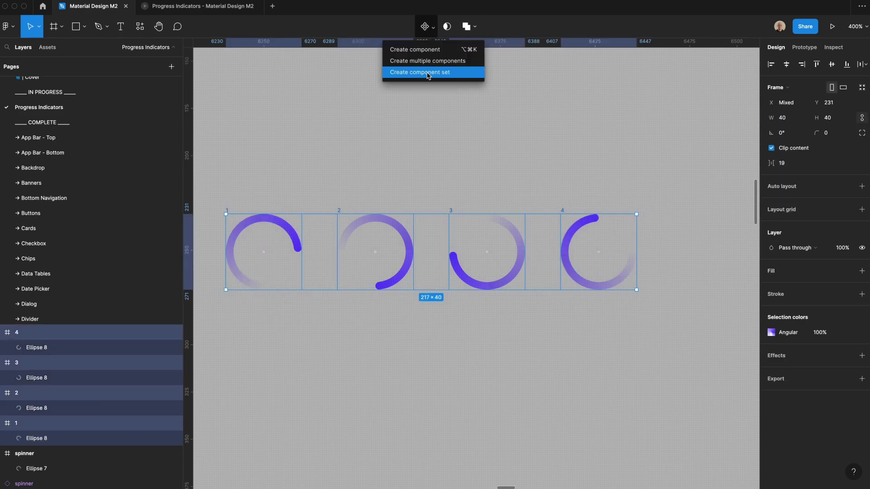
pyautogui.click(428, 72)
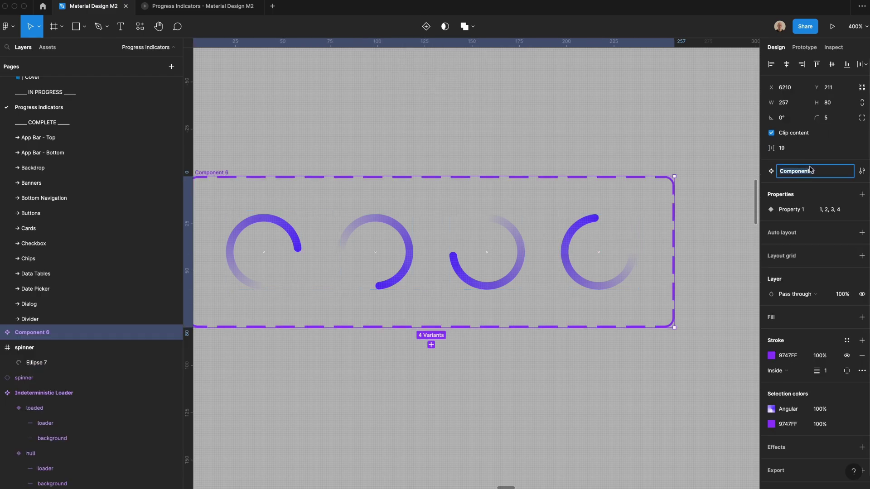
pyautogui.write('spinner')
pyautogui.press('Return')
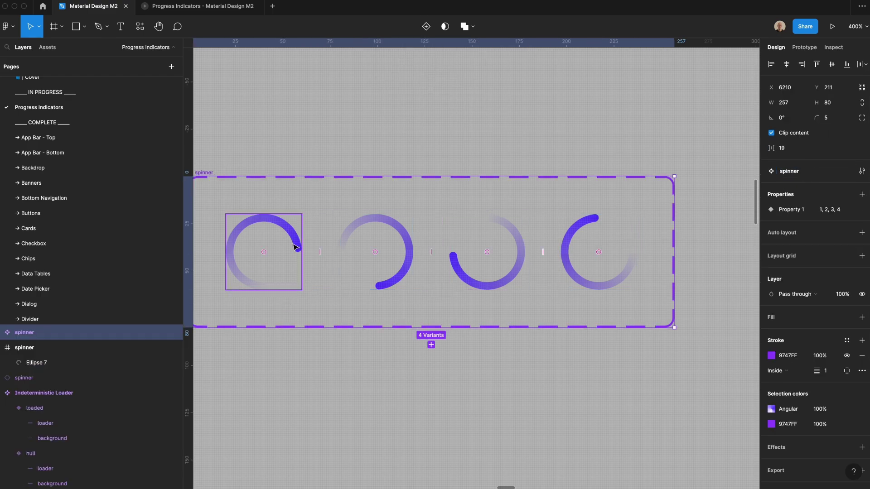
# - Add a prototype interaction changing spinner variant 1 to variant 2 after a delay of 1 ms
pyautogui.click(296, 243)
pyautogui.click(805, 49)
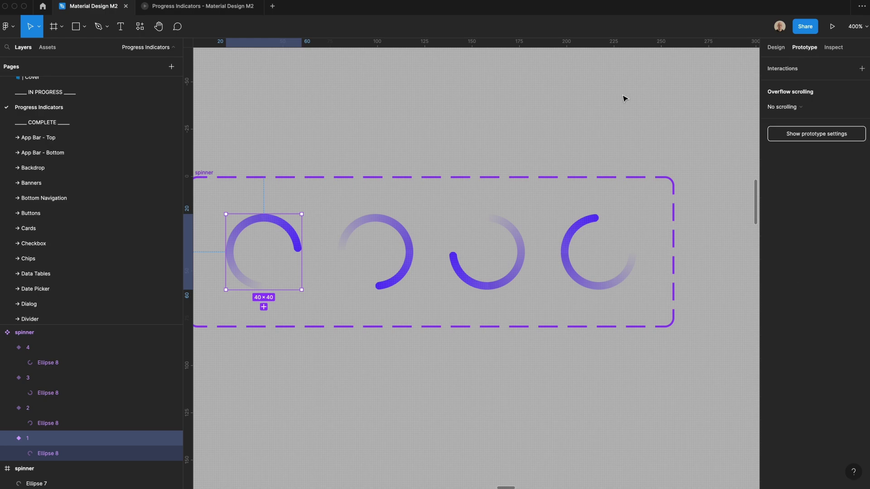
pyautogui.moveTo(298, 252); pyautogui.dragTo(360, 254)
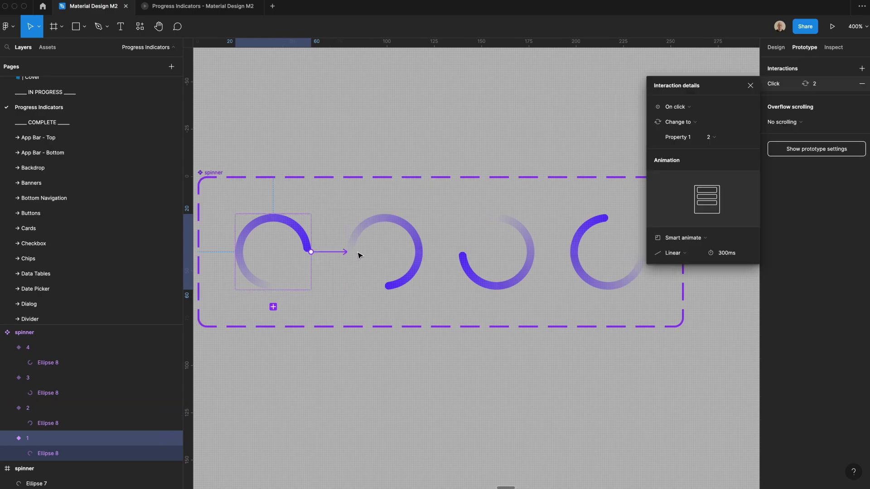
pyautogui.click(675, 107)
pyautogui.click(685, 224)
pyautogui.click(733, 107)
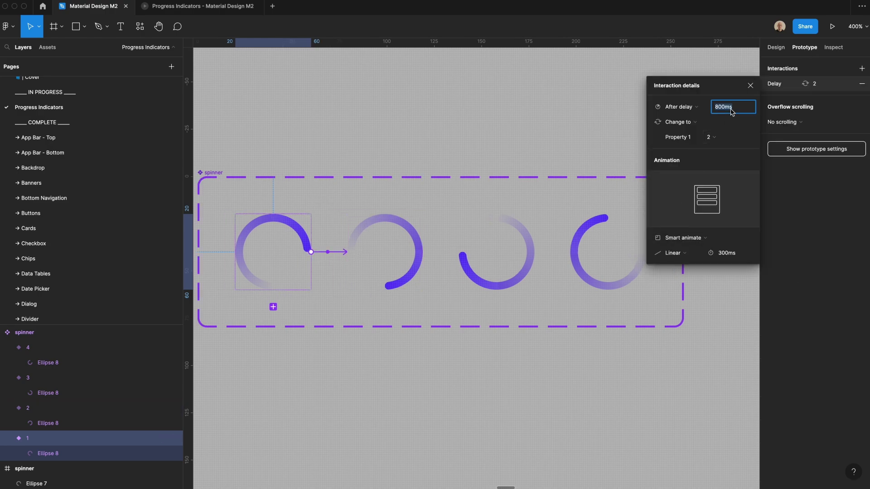
pyautogui.write('1')
pyautogui.press('Tab')
# - Add an interaction changing spinner variant 2 to variant 3 after a delay of 1 ms
pyautogui.click(419, 253)
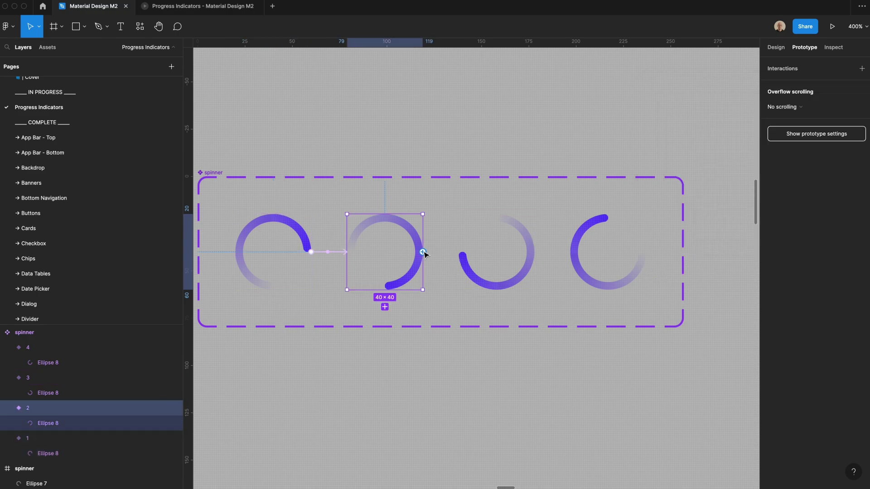
pyautogui.moveTo(423, 252); pyautogui.dragTo(475, 259)
pyautogui.click(679, 107)
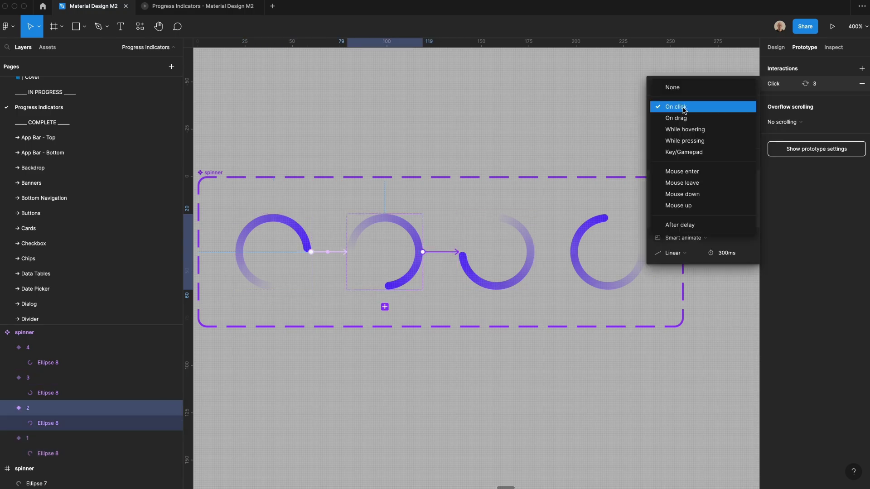
pyautogui.click(682, 224)
pyautogui.click(729, 108)
pyautogui.write('1')
pyautogui.press('Return')
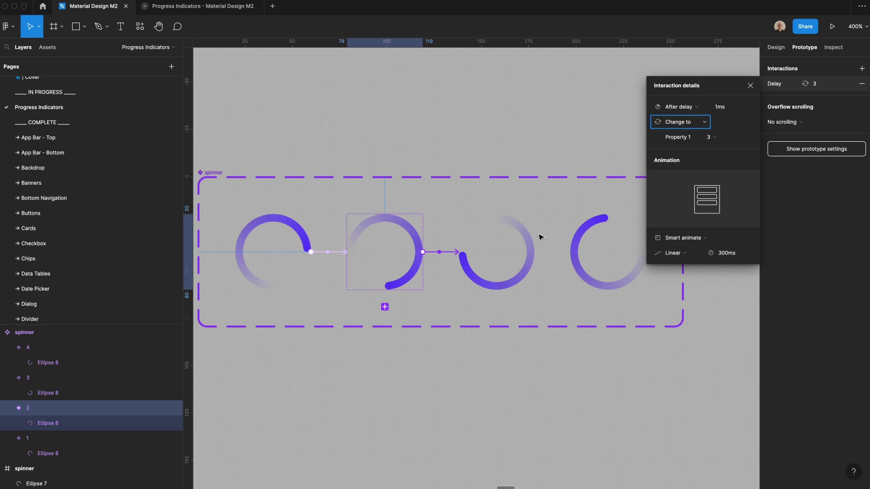
# - Add an interaction changing spinner variant 3 to variant 4 after a delay of 1 ms
pyautogui.click(526, 240)
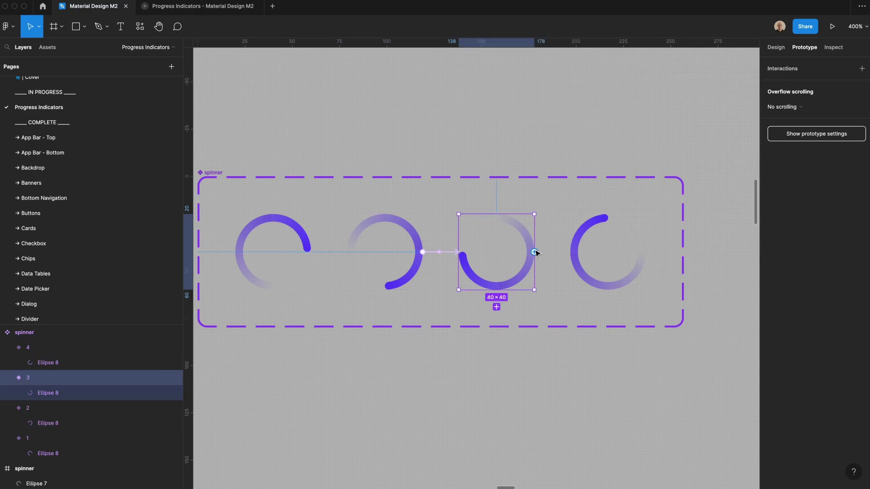
pyautogui.moveTo(535, 252); pyautogui.dragTo(574, 252)
pyautogui.click(678, 106)
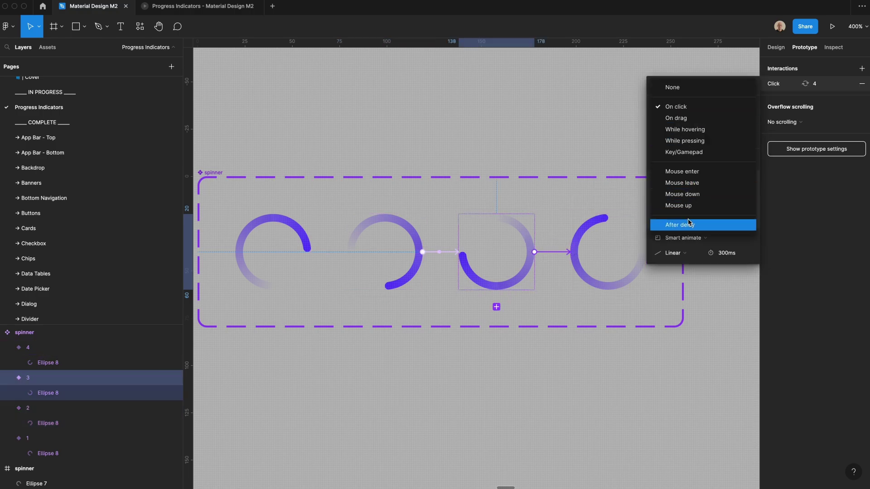
pyautogui.click(686, 225)
pyautogui.click(723, 107)
pyautogui.write('1')
pyautogui.press('Tab')
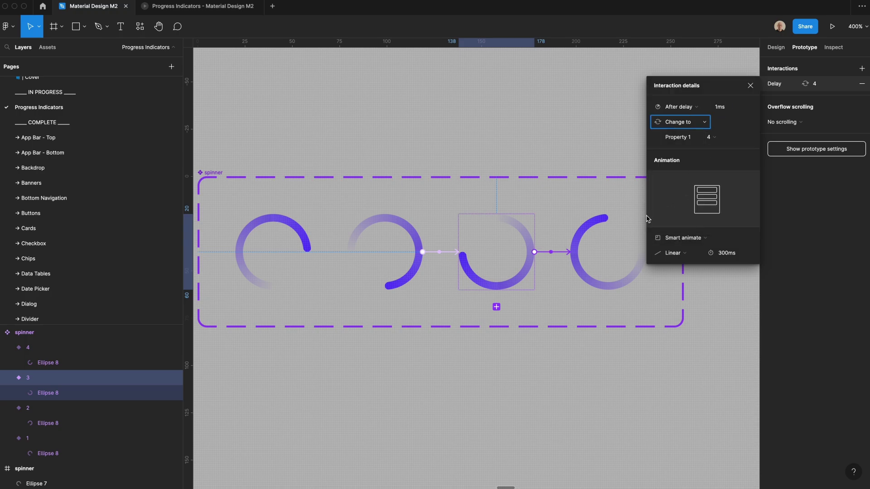
# - Link spinner variant 4 back to variant 1 with an After delay trigger
pyautogui.click(594, 246)
pyautogui.moveTo(571, 252); pyautogui.dragTo(297, 241)
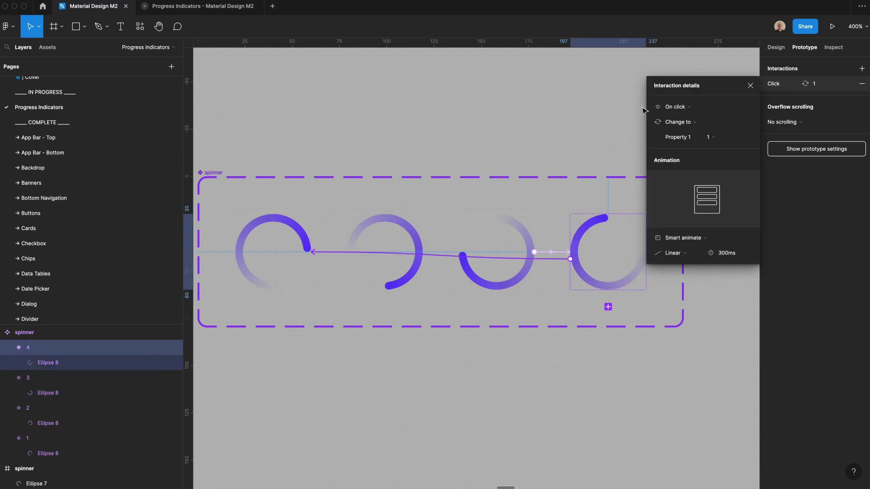
pyautogui.click(678, 106)
pyautogui.click(680, 224)
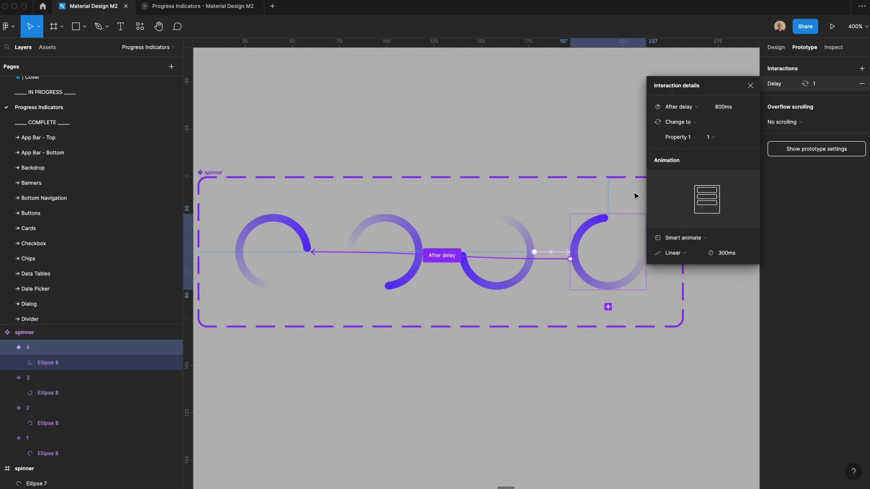
pyautogui.click(530, 132)
# - Copy spinner variant 1 and paste an instance of it into the Android Small - 1 frame
pyautogui.scroll(-2, 597, 338)
pyautogui.click(337, 240)
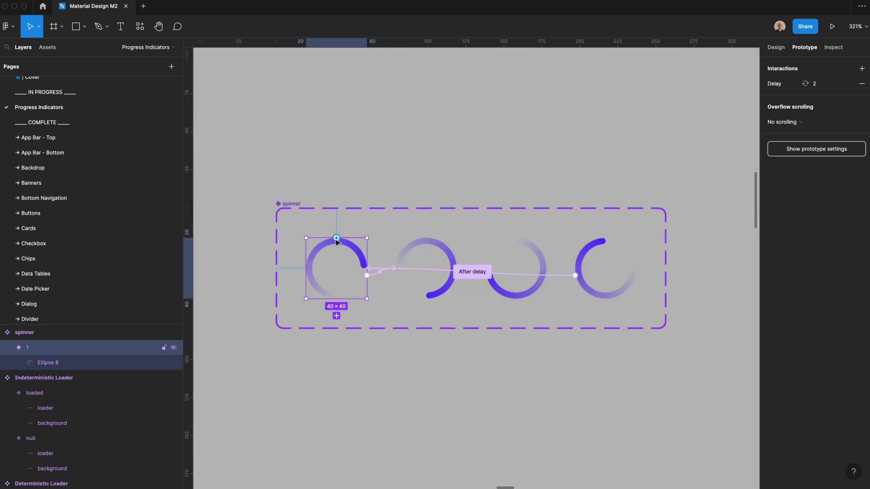
pyautogui.click(329, 146)
pyautogui.hotkey('shift', '0')
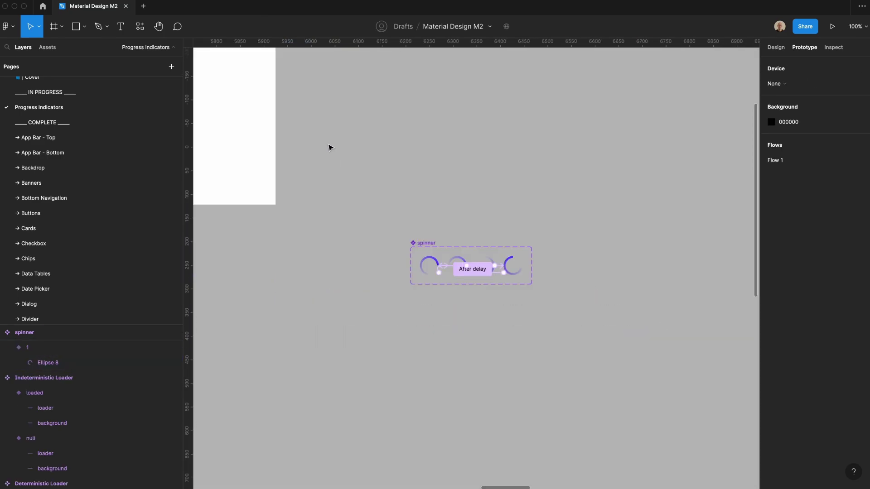
pyautogui.scroll(4, 329, 146)
pyautogui.hscroll(-6, 328, 146)
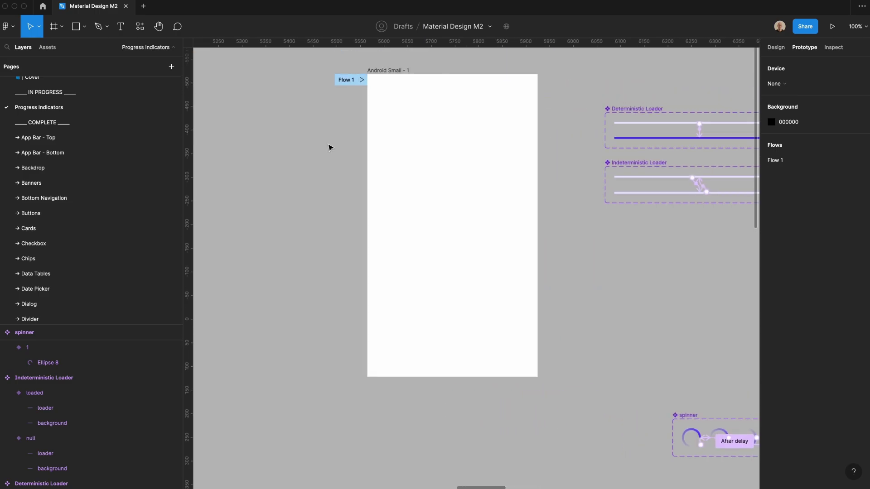
pyautogui.click(387, 94)
pyautogui.press('super+v')
# - Centre the spinner instance horizontally and vertically in the Android Small - 1 frame
pyautogui.click(776, 47)
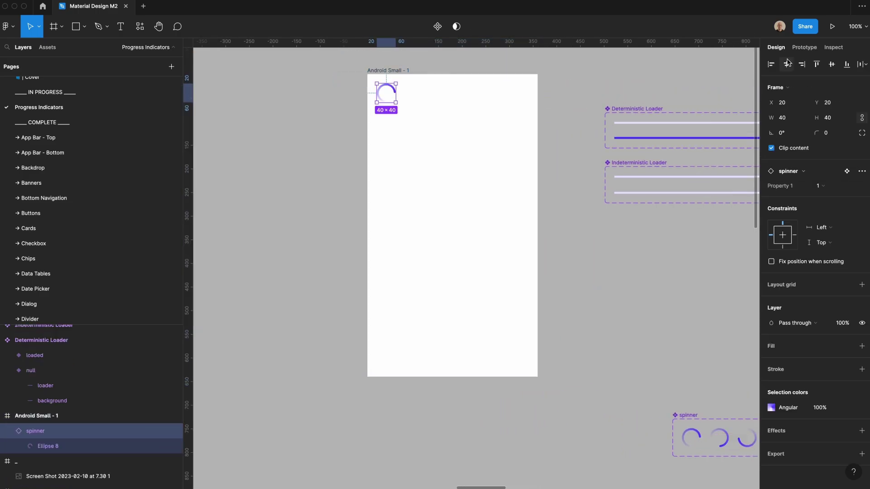
pyautogui.click(787, 64)
pyautogui.click(832, 64)
pyautogui.click(398, 70)
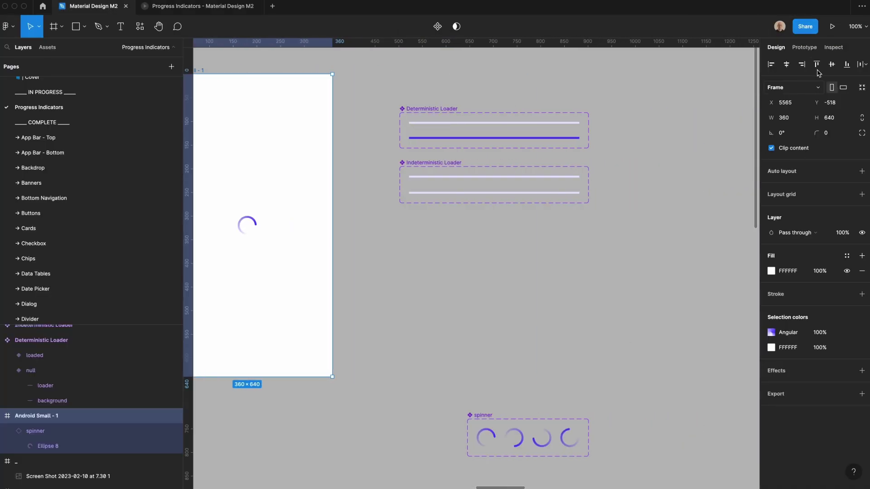
# - Set the delay of the interaction from spinner variant 4 to variant 1 to 1 ms
pyautogui.click(805, 47)
pyautogui.click(606, 410)
pyautogui.click(573, 446)
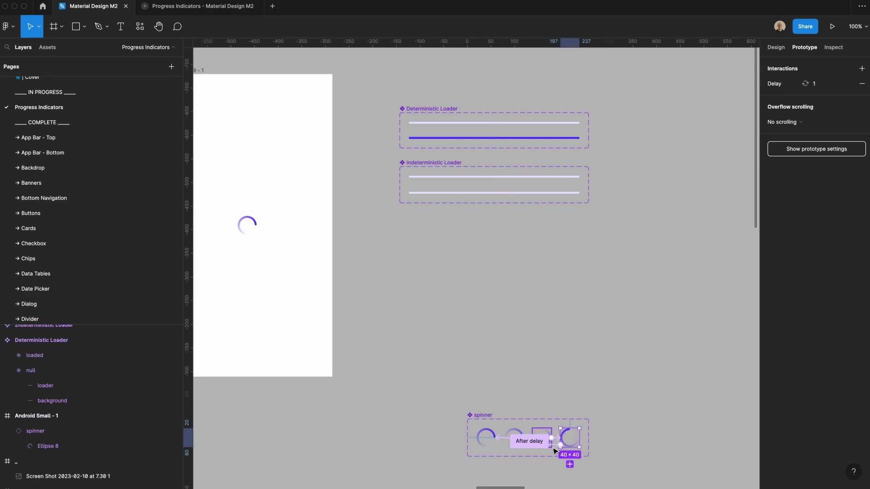
pyautogui.click(557, 445)
pyautogui.click(733, 108)
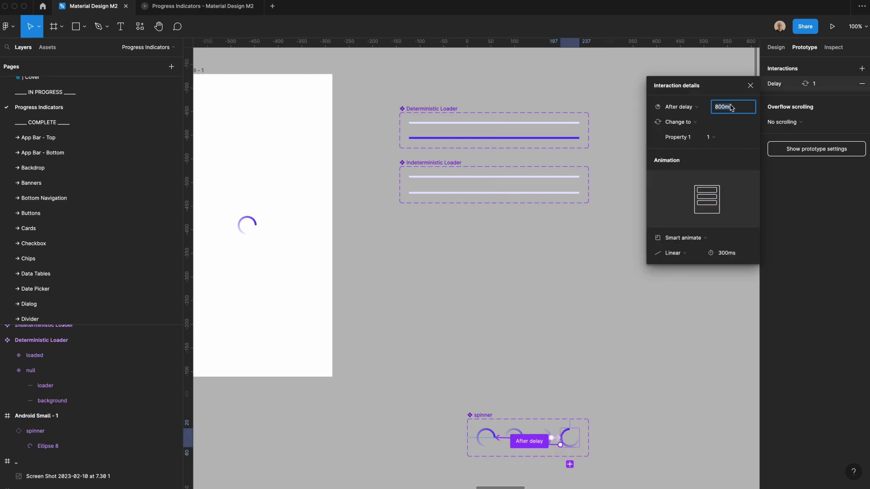
pyautogui.write('1')
pyautogui.press('Return')
pyautogui.click(507, 263)
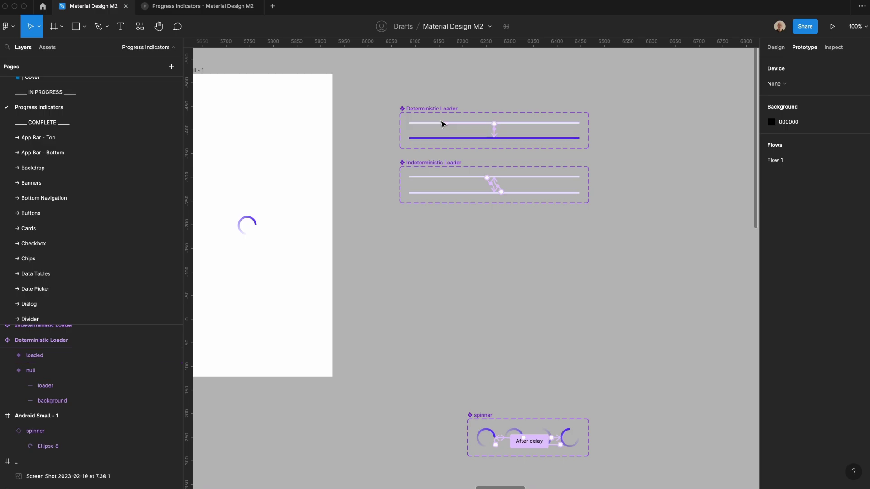
# - Place instances of the Deterministic Loader and the Indeterministic Loader in the Android Small - 1 frame
pyautogui.hscroll(-3, 442, 123)
pyautogui.click(505, 125)
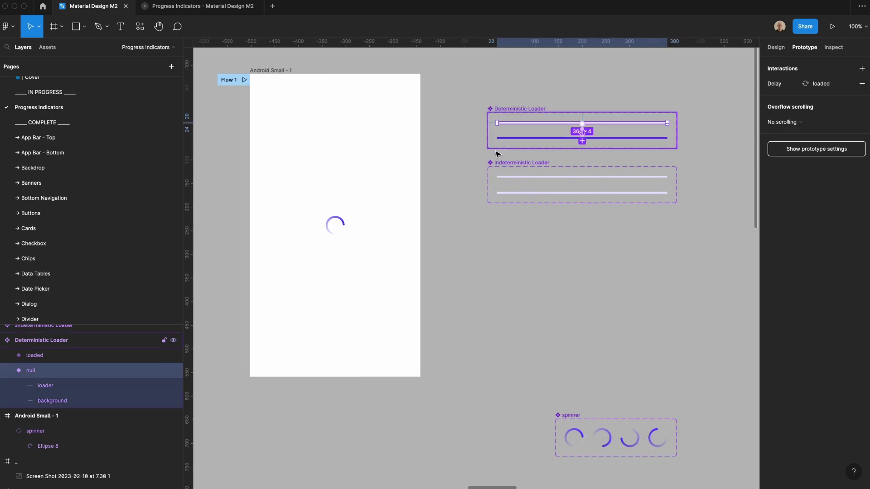
pyautogui.moveTo(294, 84); pyautogui.dragTo(294, 84)
pyautogui.click(574, 174)
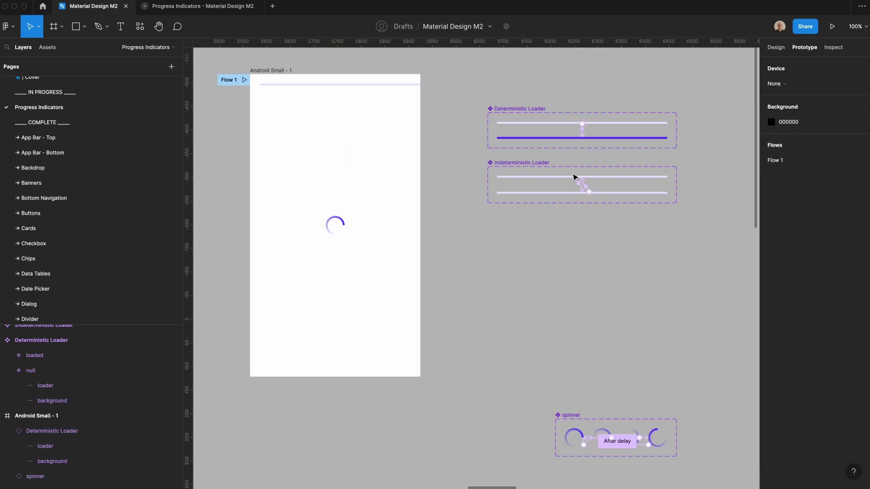
pyautogui.click(550, 177)
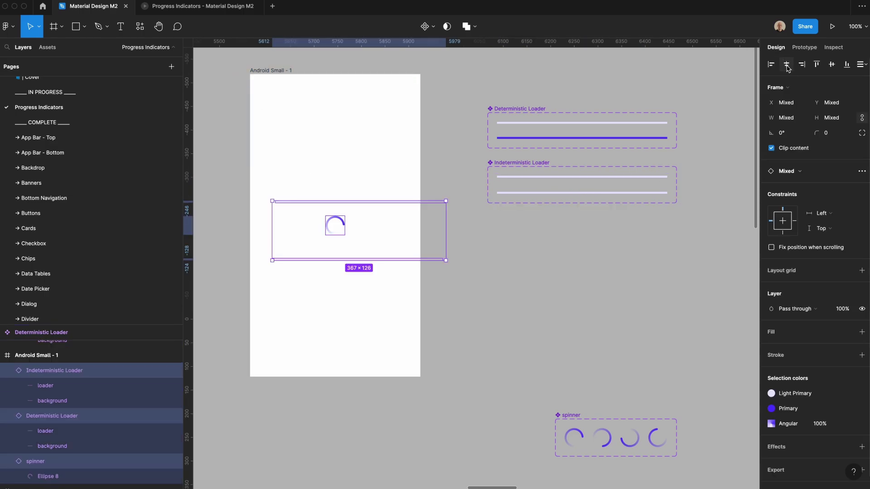
# - Centre the two loaders and the spinner horizontally in the Android Small - 1 frame and distribute their vertical spacing evenly
pyautogui.click(861, 65)
pyautogui.click(861, 65)
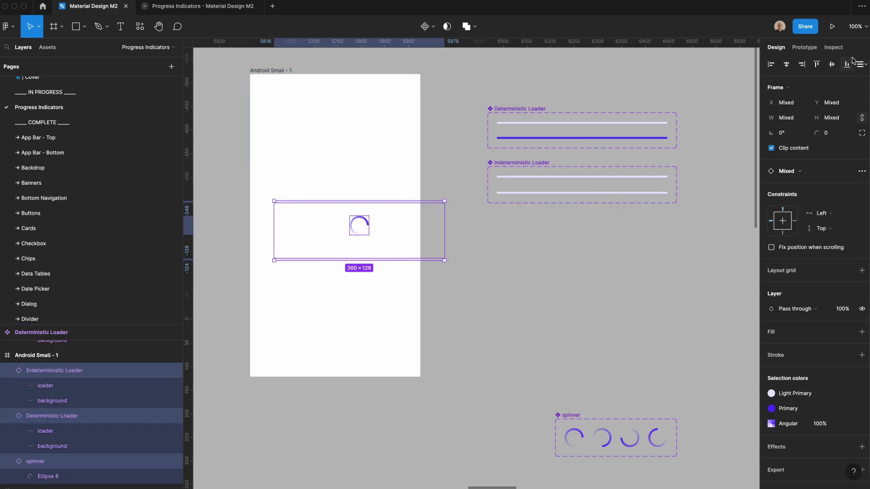
pyautogui.click(861, 65)
pyautogui.click(793, 95)
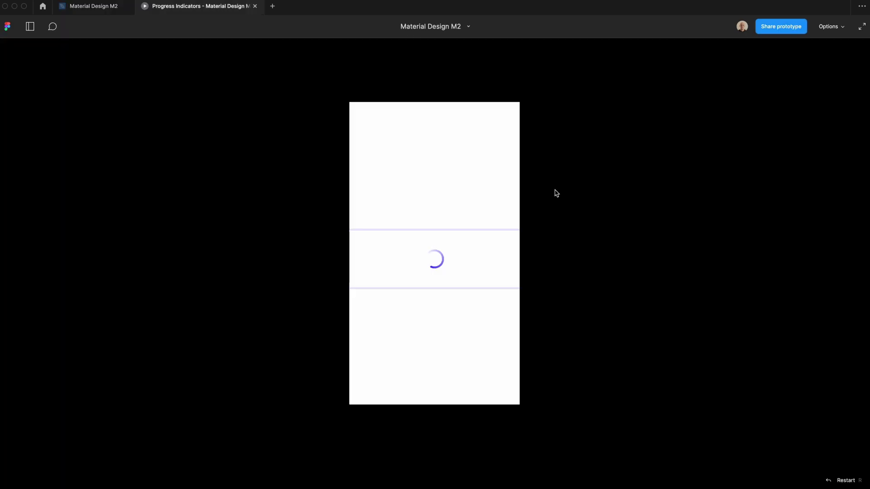